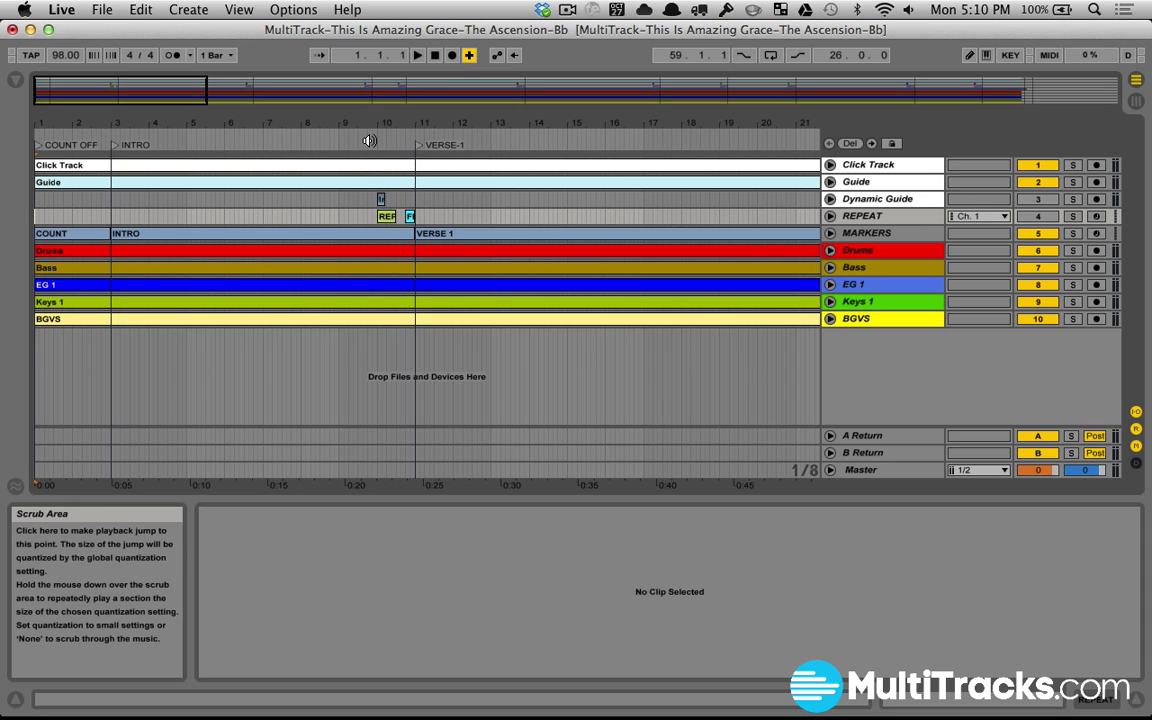
Play from around bar 10 and stop at 11.1.3, on the Verse 1 marker.
{"action": "left_click", "coordinate": [369, 141]}
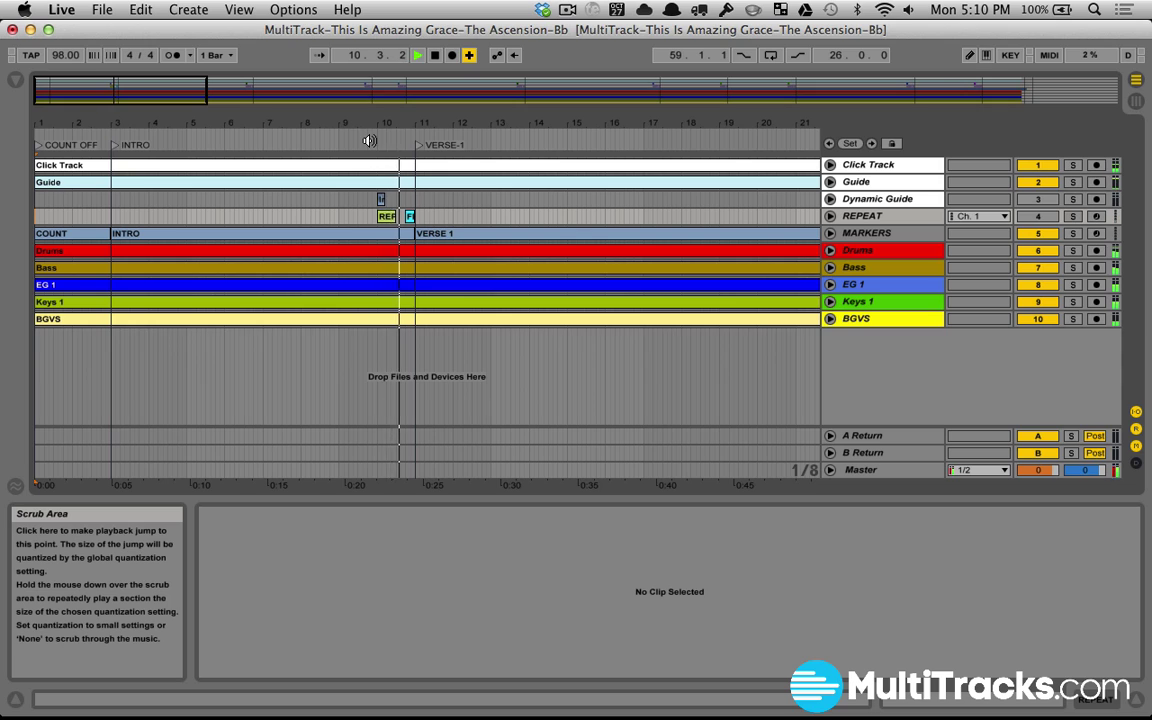
{"action": "key", "text": "space"}
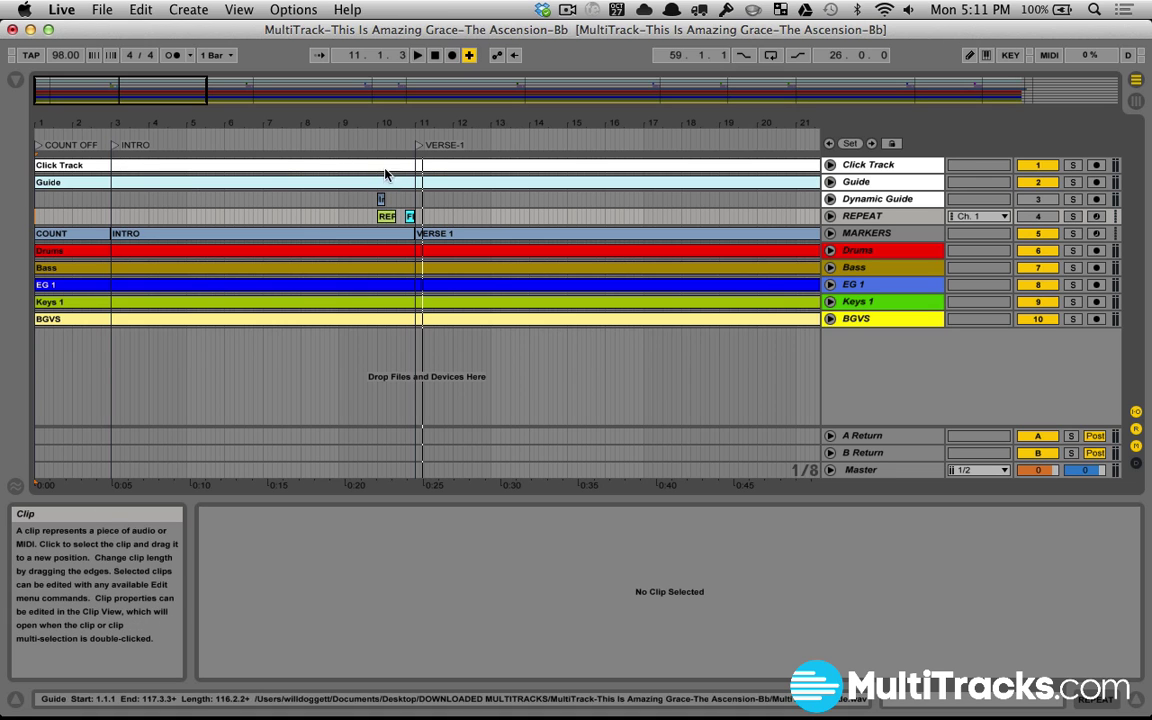
Play from bar 8 past the REPEAT and FLIP clips, stopping at 12.4.4.
{"action": "left_click", "coordinate": [315, 134]}
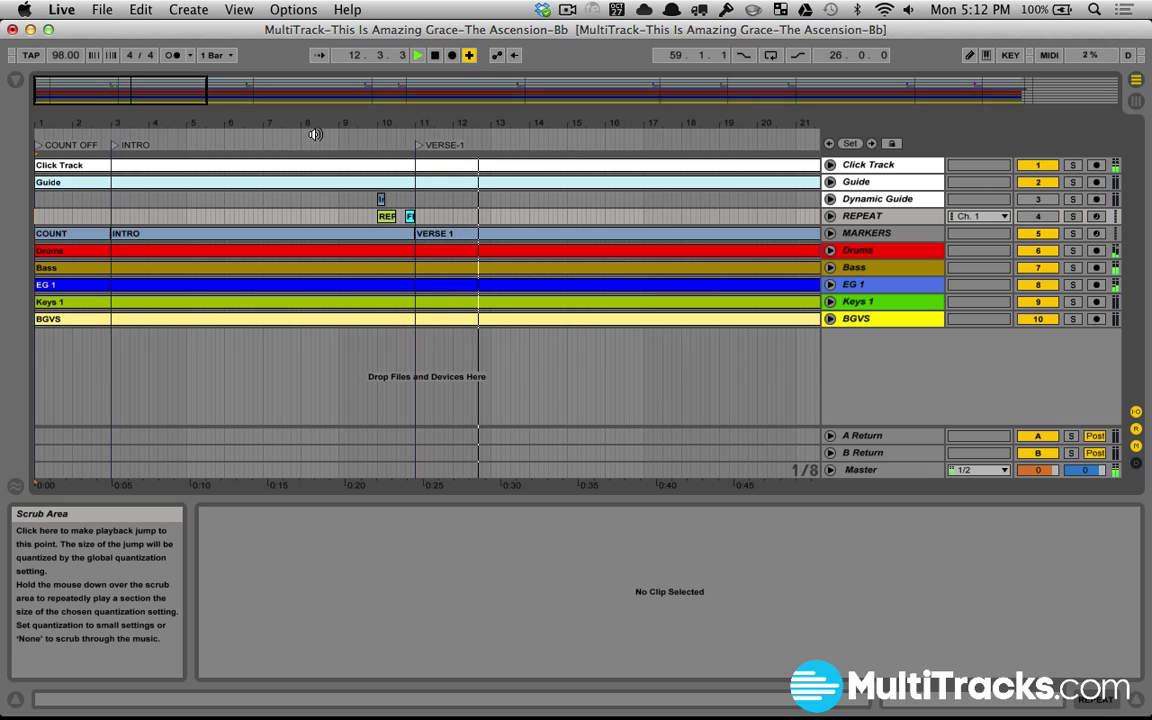
{"action": "key", "text": "space"}
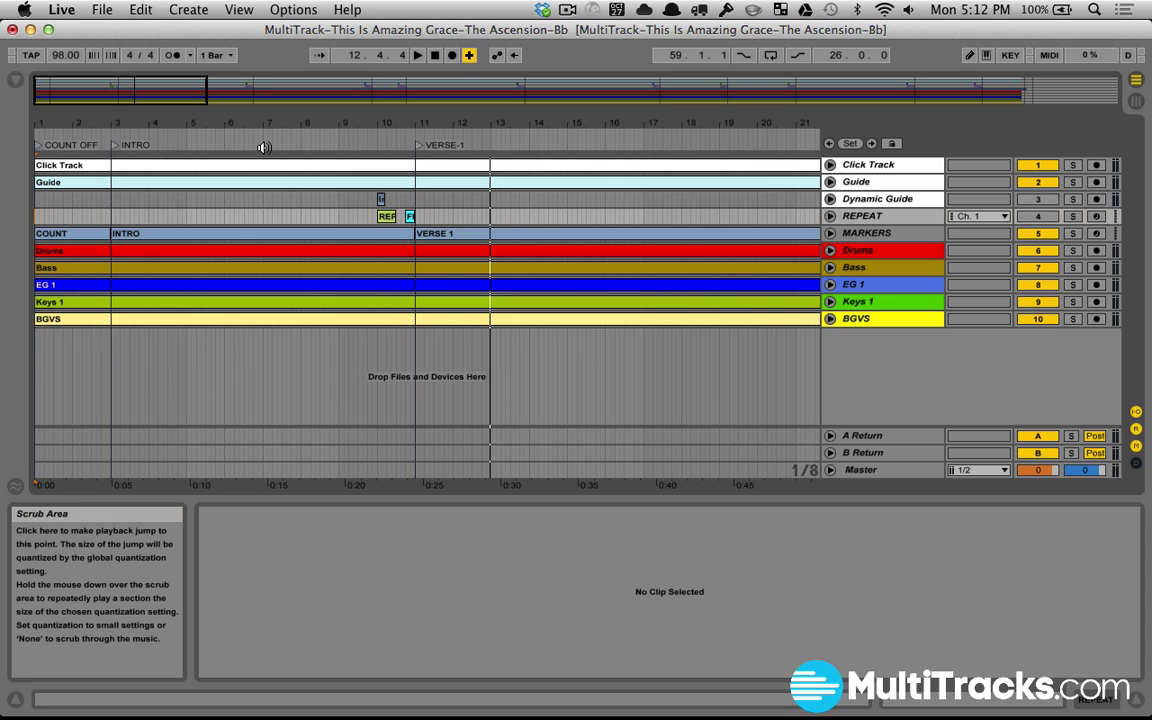
{"action": "left_click", "coordinate": [877, 184]}
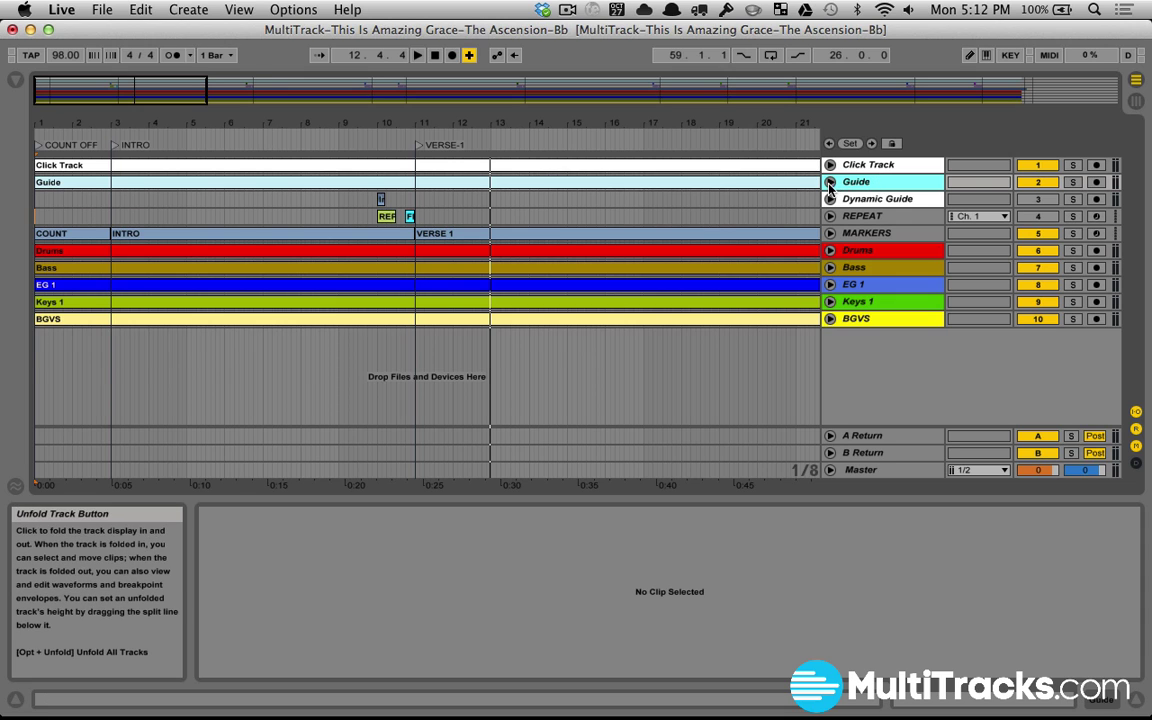
{"action": "left_click", "coordinate": [830, 183]}
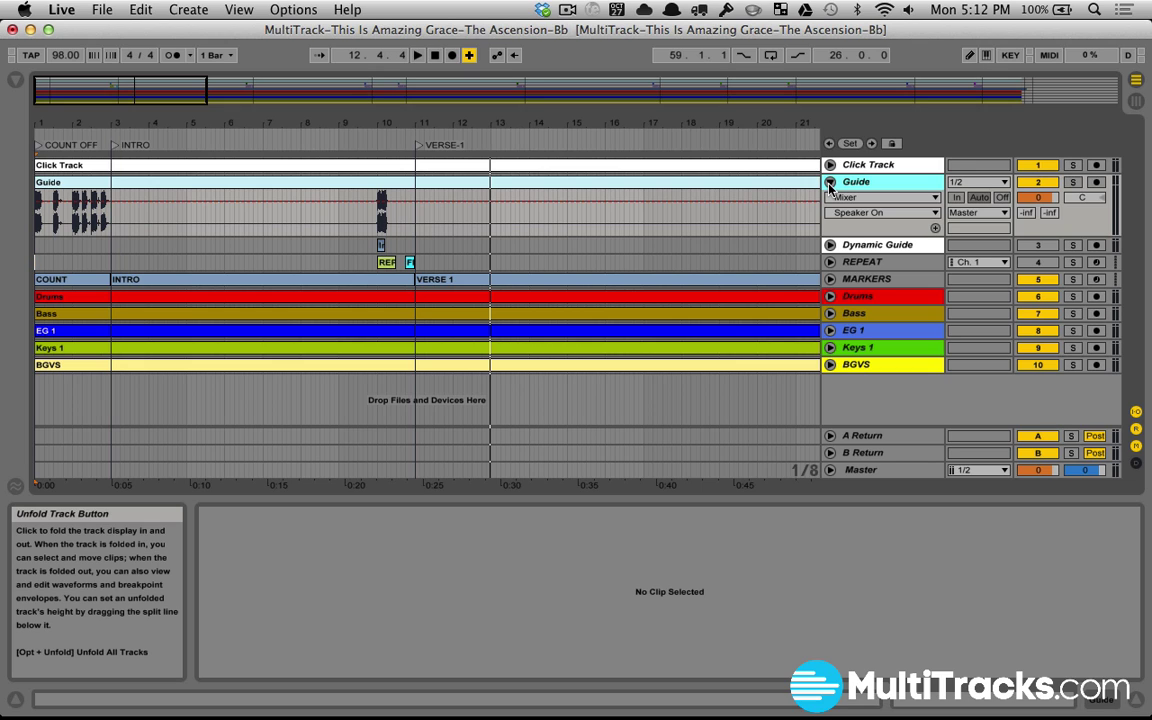
{"action": "left_click", "coordinate": [830, 183]}
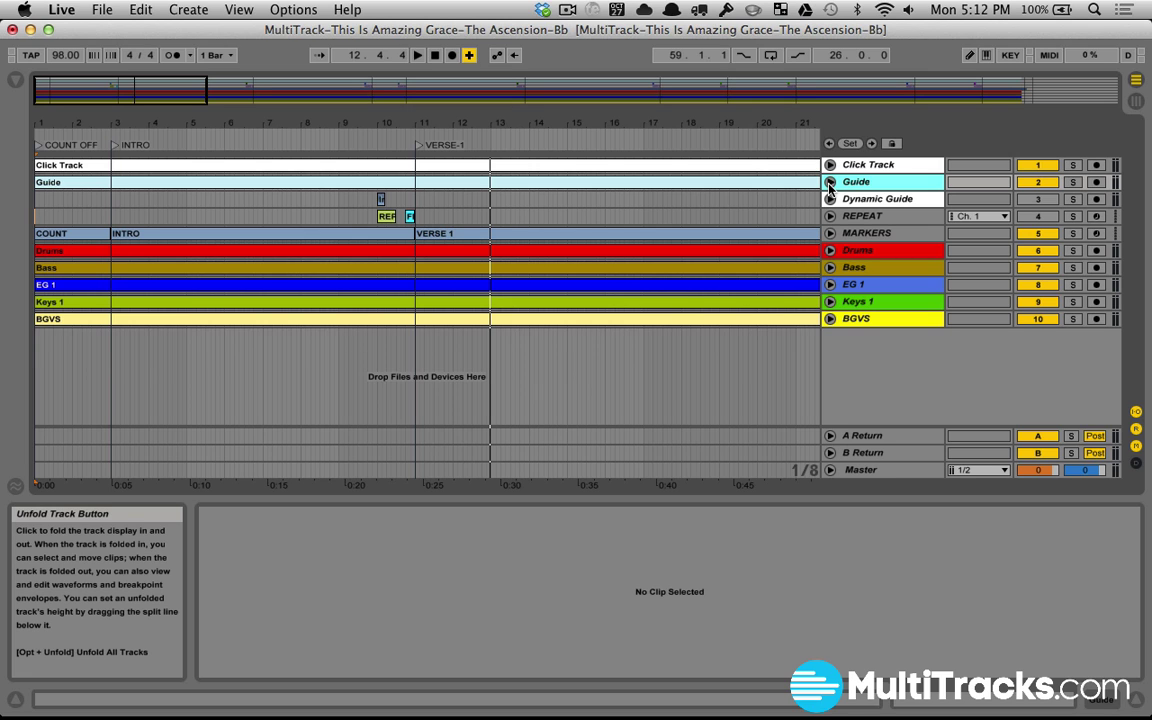
{"action": "left_click", "coordinate": [830, 184]}
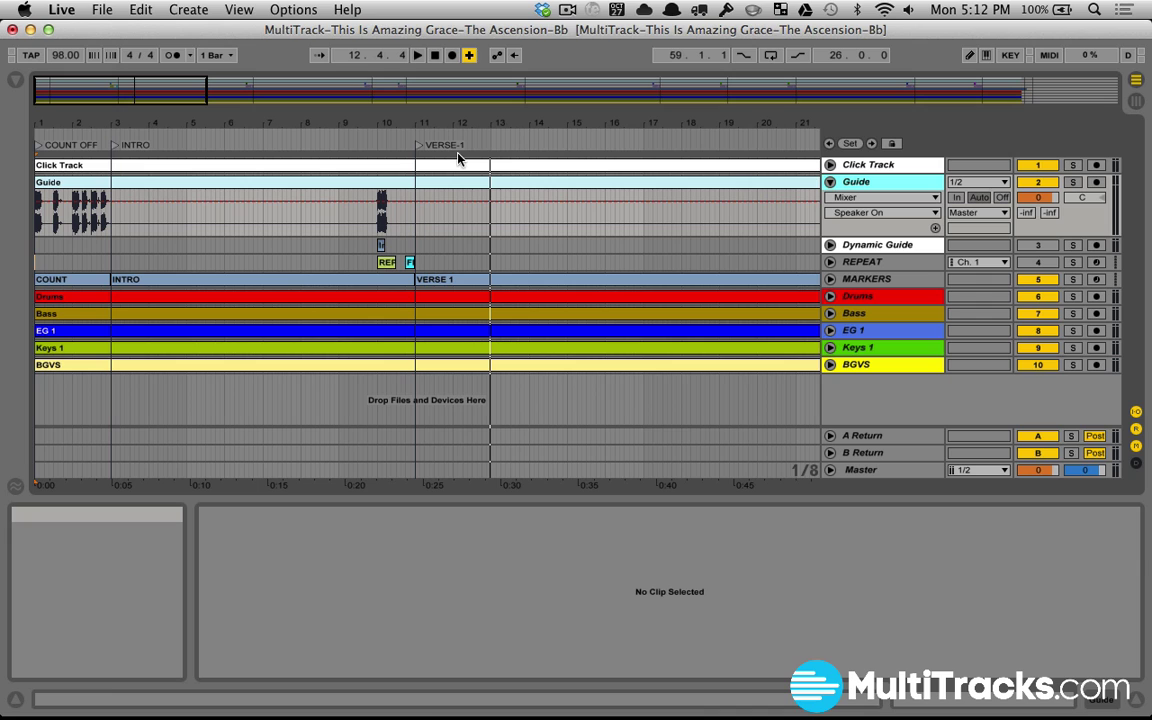
{"action": "left_click", "coordinate": [829, 184]}
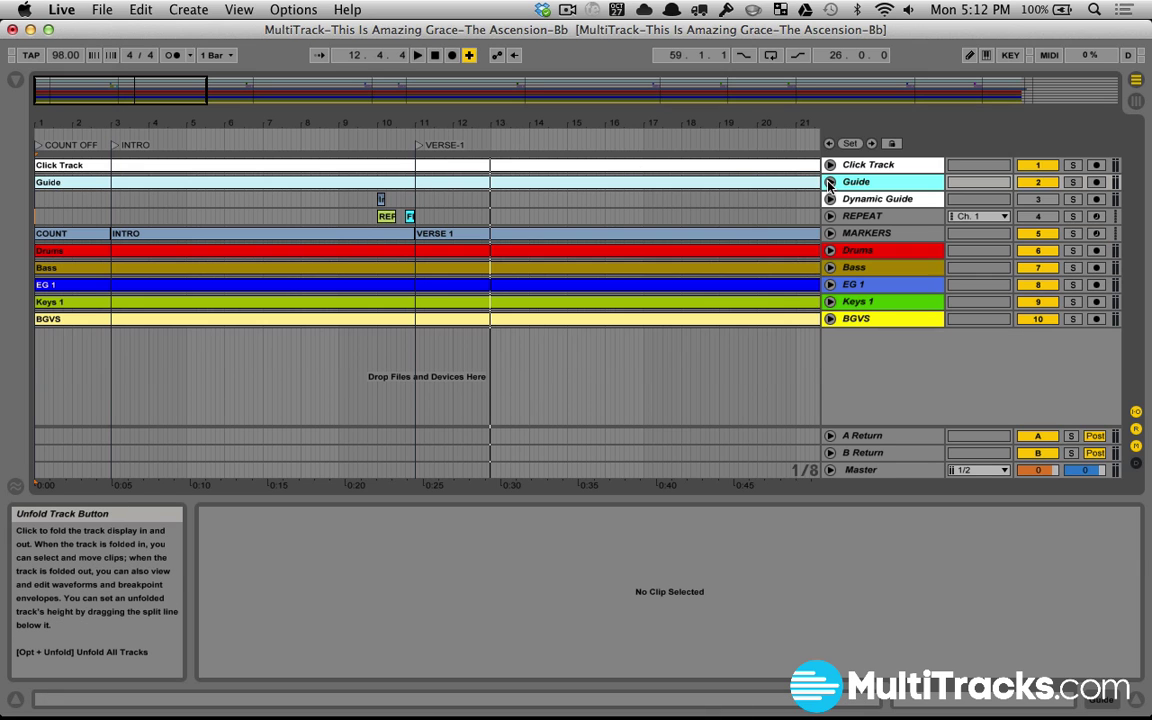
Map the computer key r to the Guide track's activator in Key Map mode.
{"action": "key", "text": "super+k"}
{"action": "left_click", "coordinate": [1049, 184]}
{"action": "key", "text": "r"}
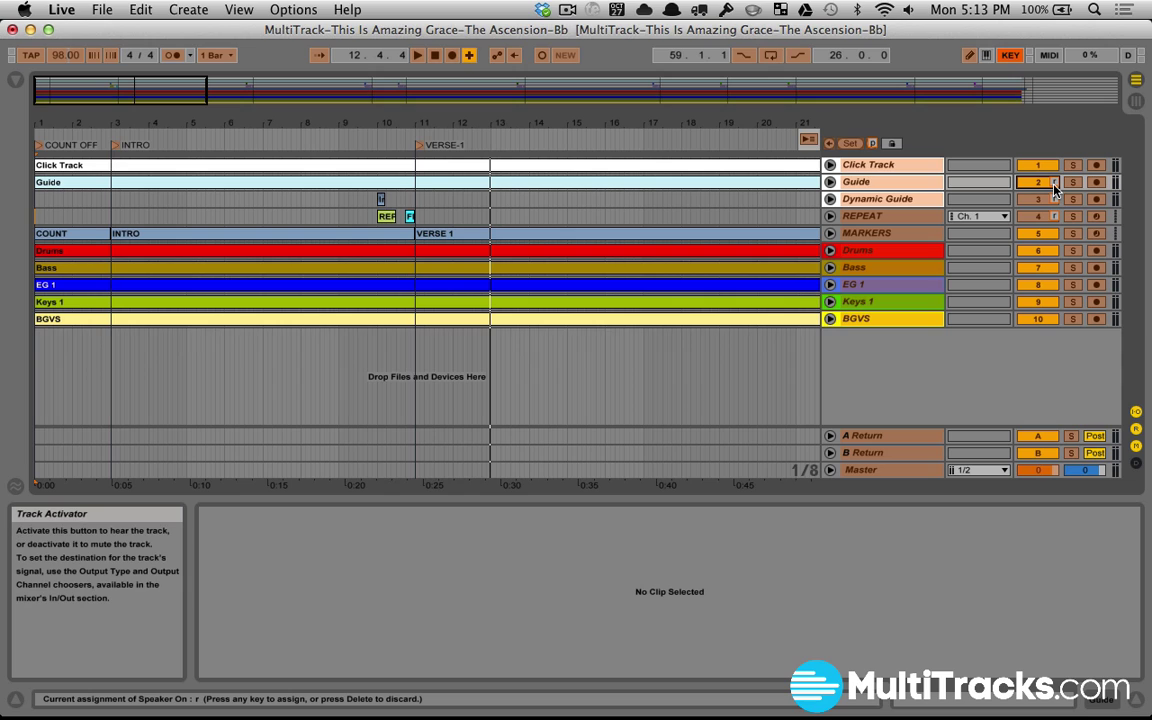
{"action": "key", "text": "Delete"}
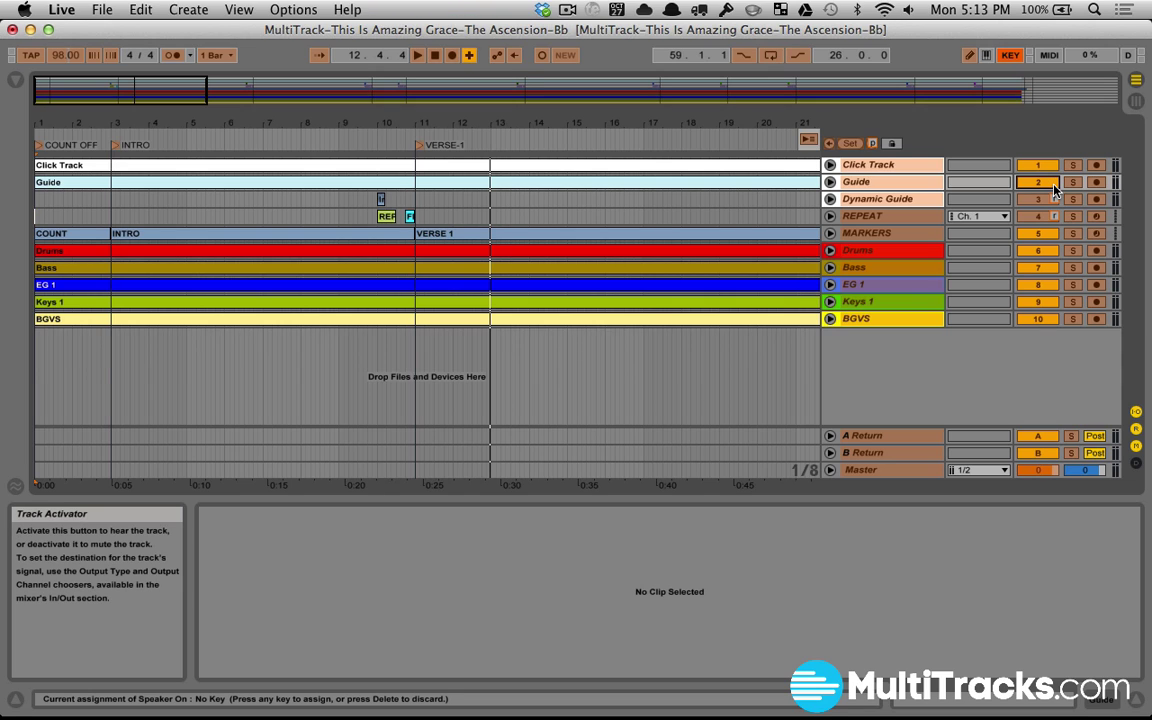
{"action": "key", "text": "r"}
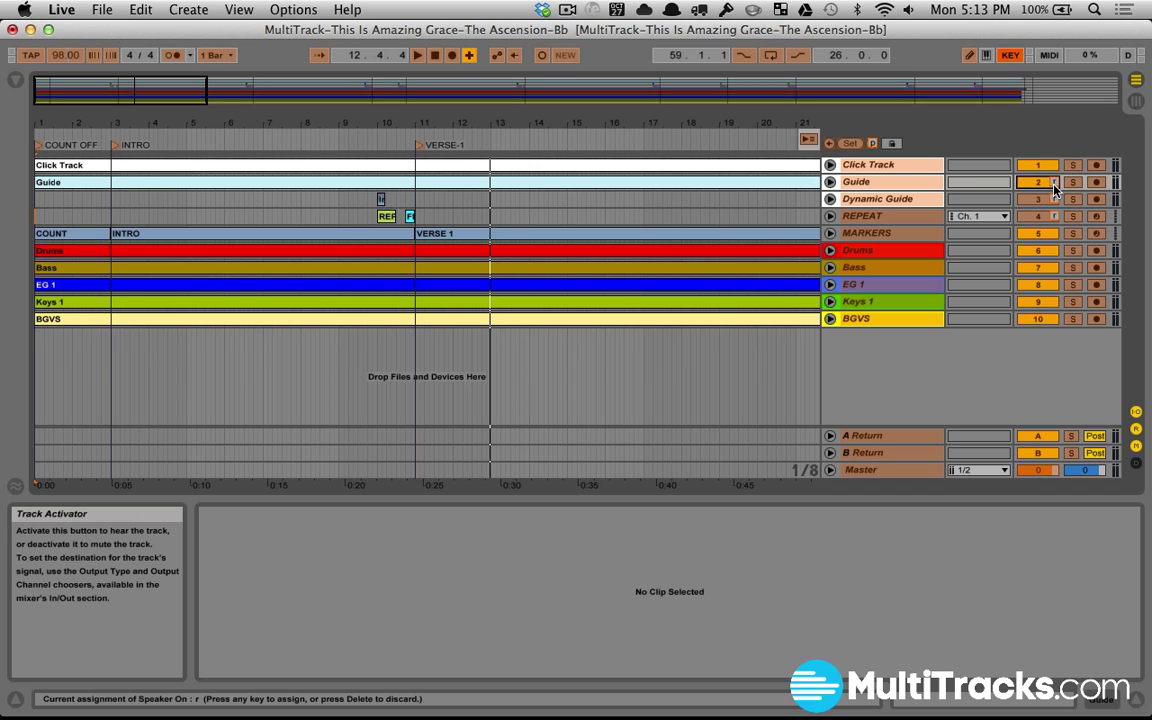
Map MIDI note 1/F#-2 to the Guide track's activator in MIDI Map mode.
{"action": "key", "text": "super+m"}
{"action": "key", "text": "Delete"}
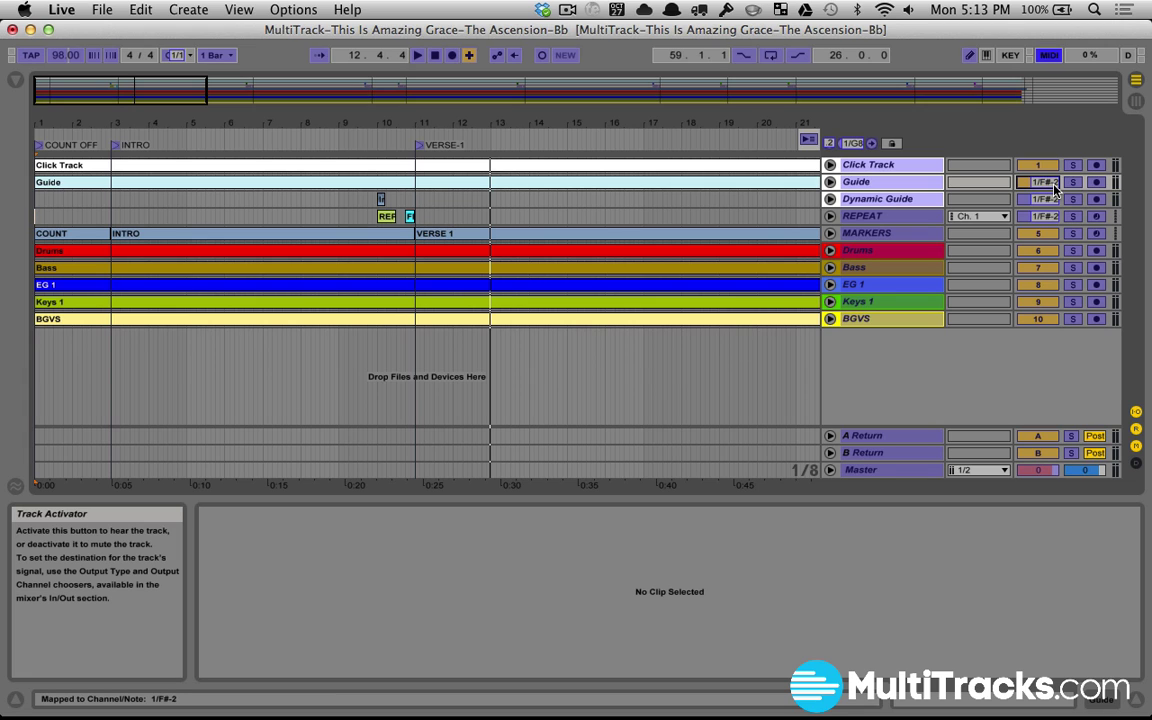
{"action": "key", "text": "super+m"}
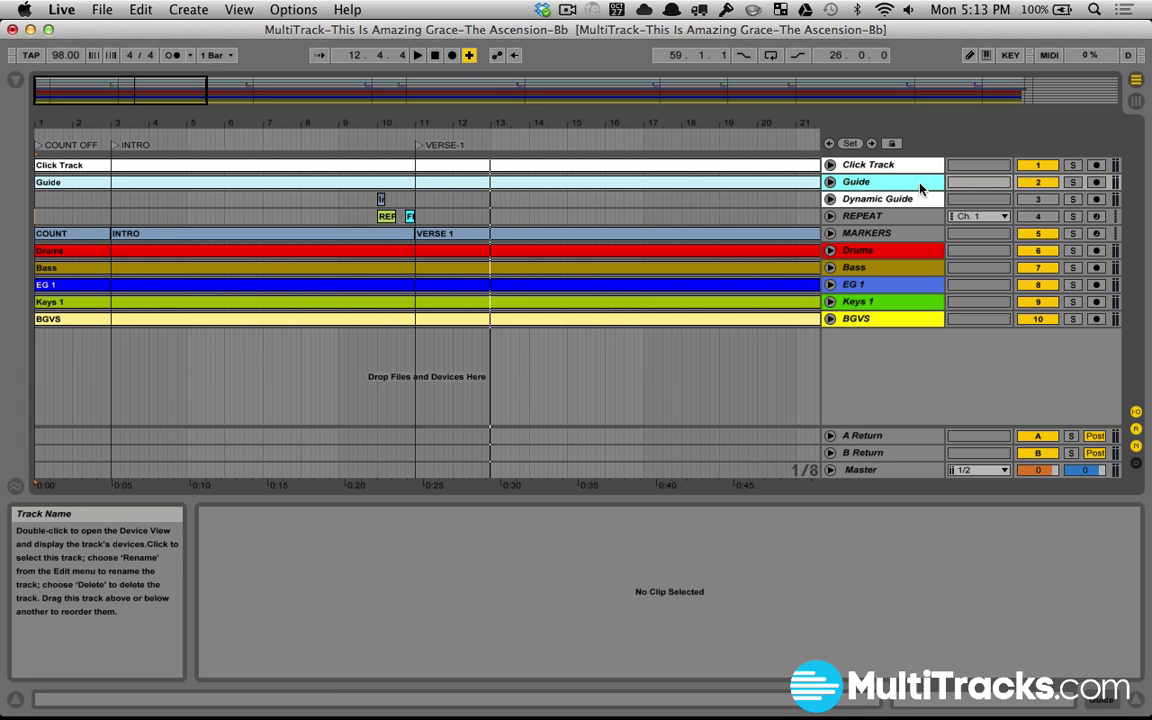
Unfold Dynamic Guide and zoom around bar 10 to show its Intro, REPEAT and FLIP clips.
{"action": "left_click", "coordinate": [910, 199]}
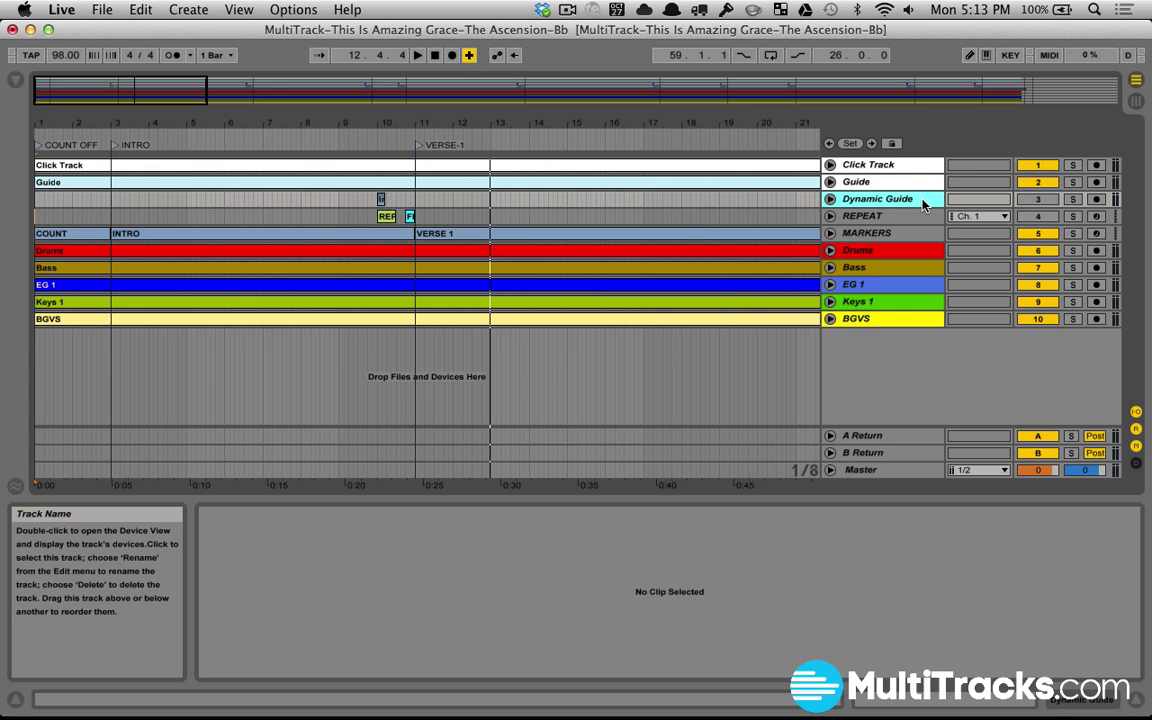
{"action": "left_click", "coordinate": [830, 199]}
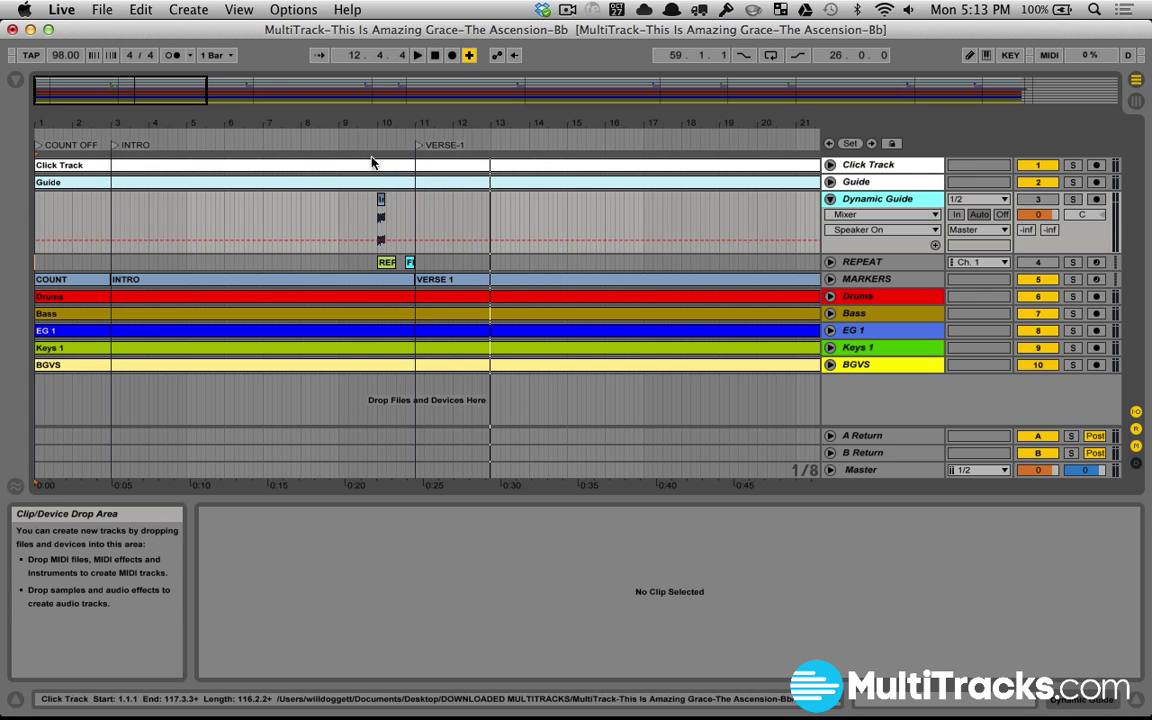
{"action": "mouse_move", "coordinate": [376, 124]}
{"action": "left_mouse_down"}
{"action": "mouse_move", "coordinate": [372, 170]}
{"action": "mouse_move", "coordinate": [376, 127]}
{"action": "left_mouse_up"}
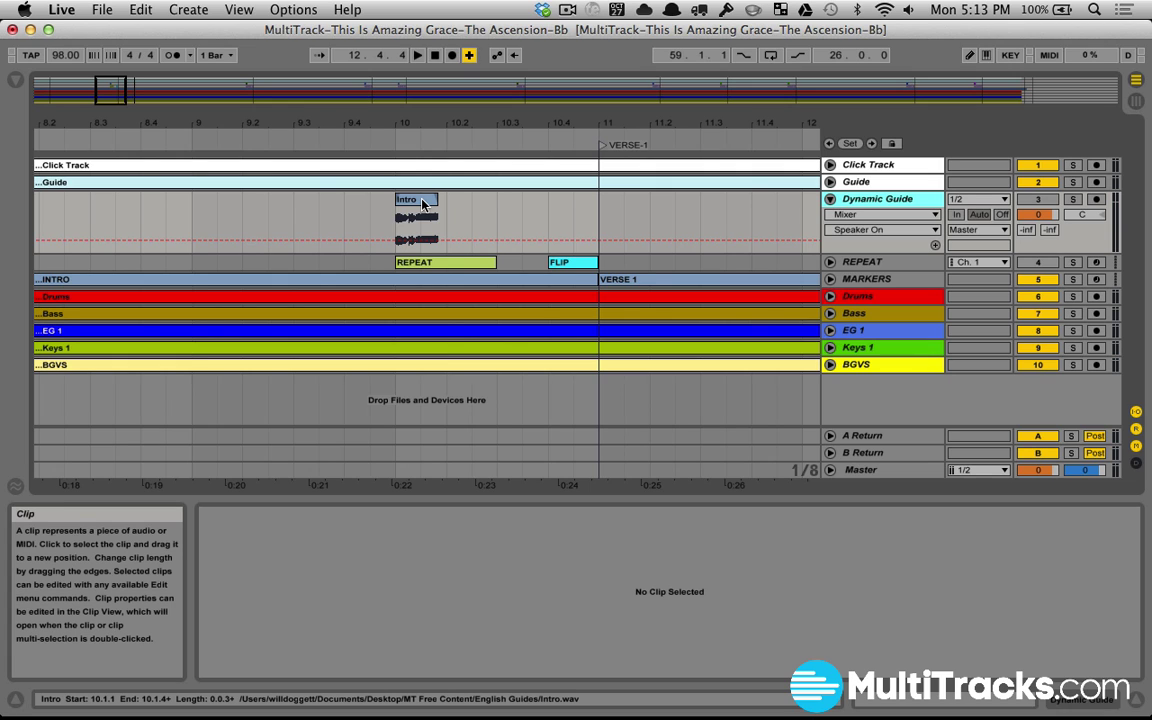
{"action": "left_click", "coordinate": [830, 182]}
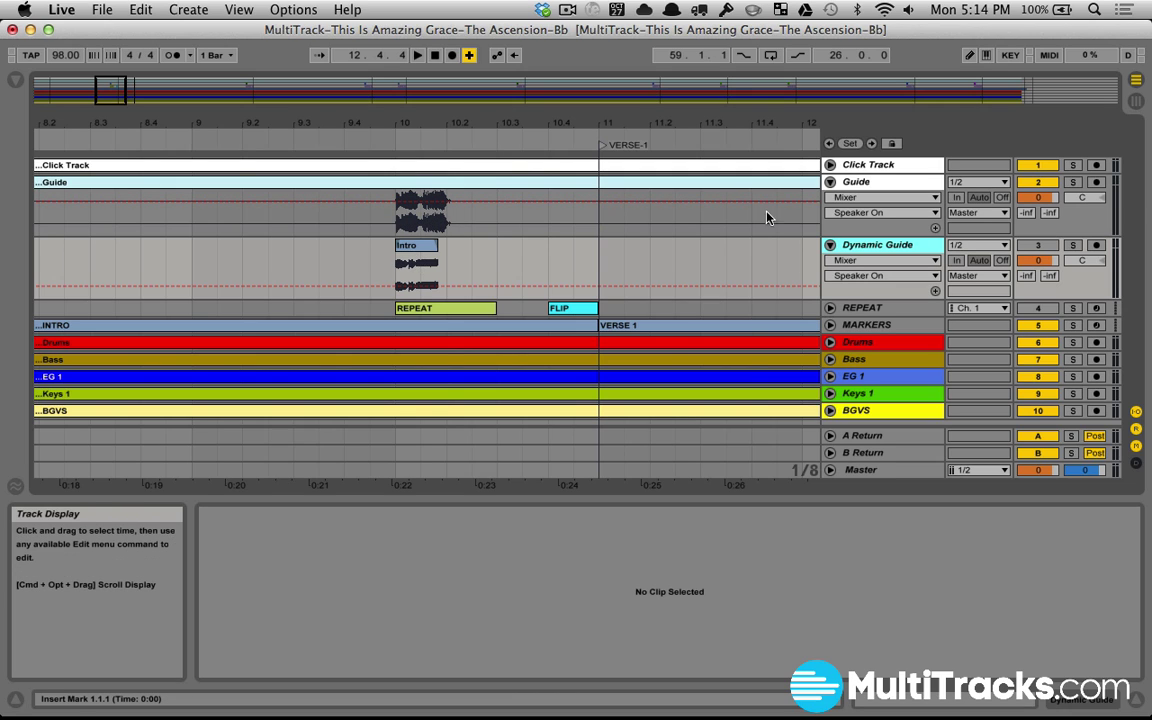
{"action": "left_click", "coordinate": [830, 183]}
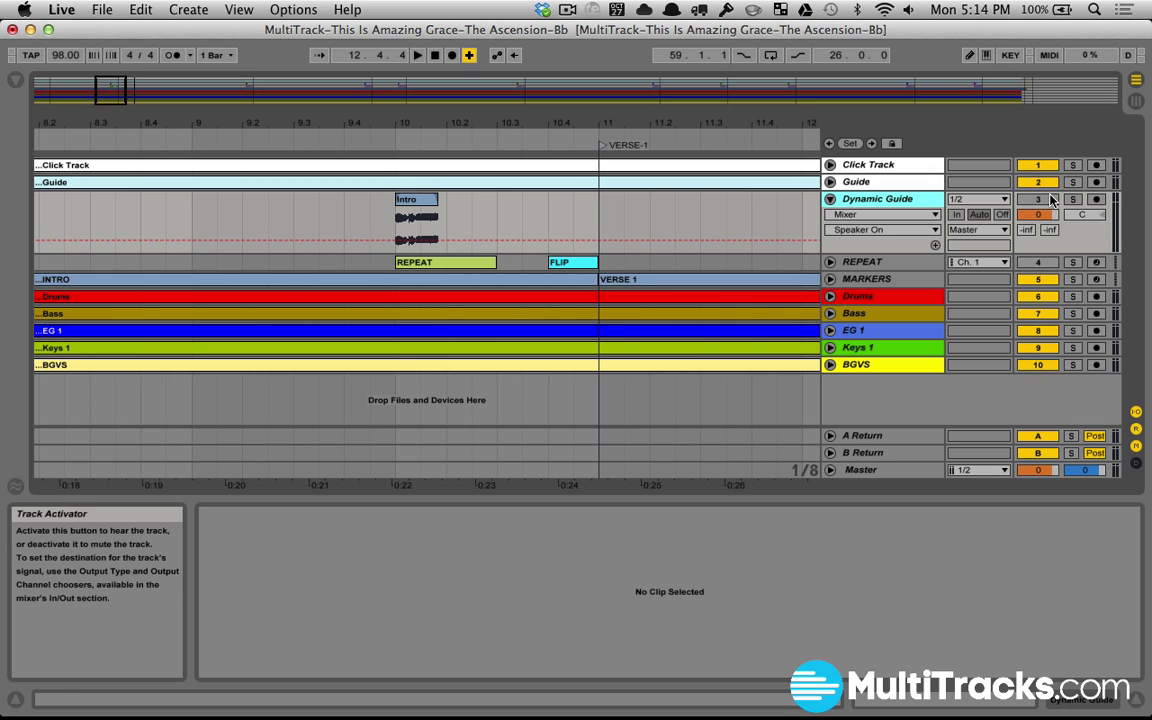
Map Dynamic Guide's activator to MIDI note 1/F#-2, then fold the track.
{"action": "key", "text": "super+k"}
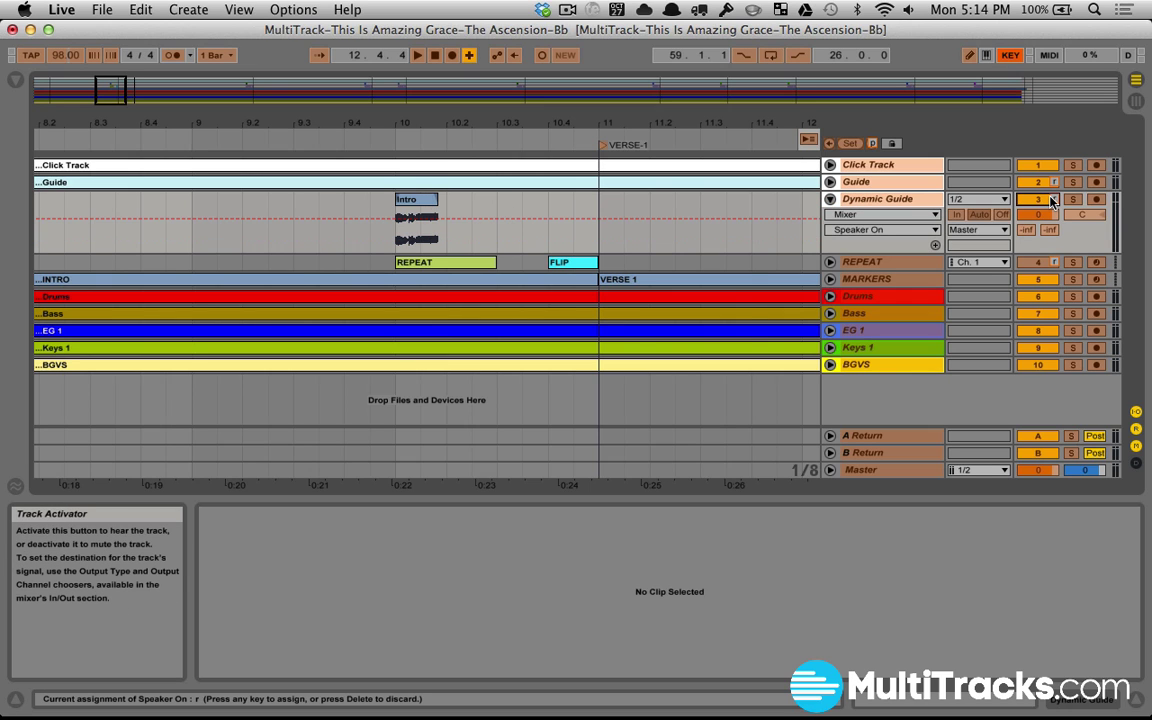
{"action": "key", "text": "super+m"}
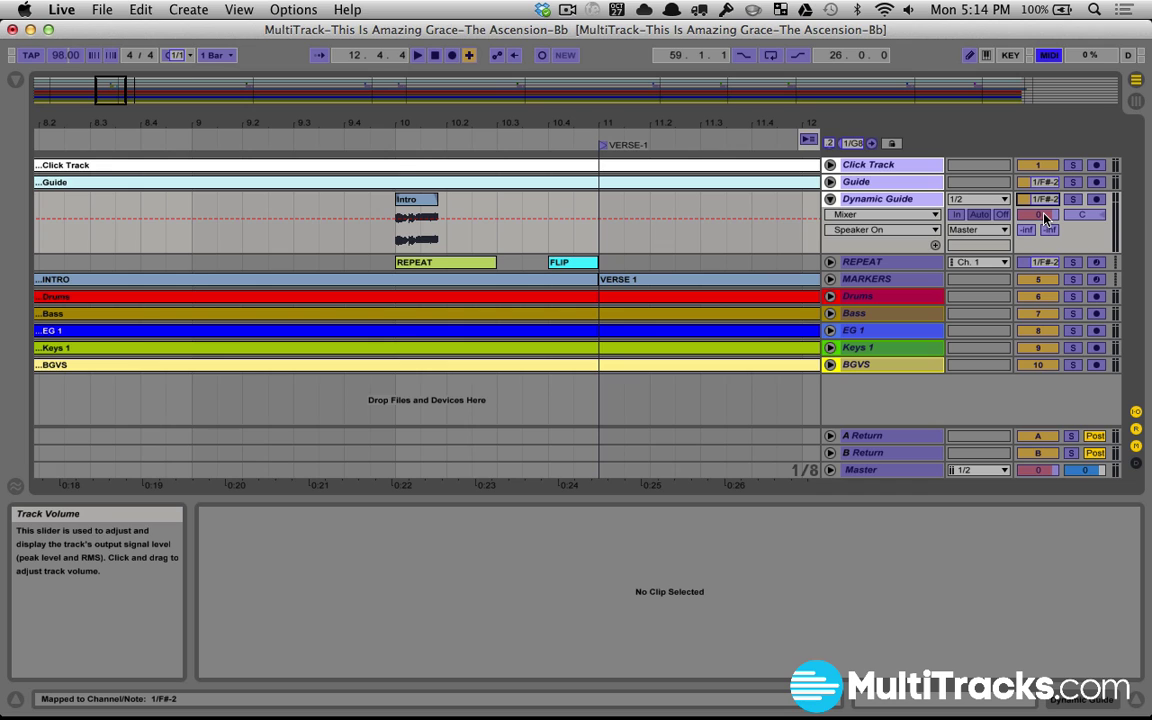
{"action": "left_click", "coordinate": [1037, 200]}
{"action": "key", "text": "super+m"}
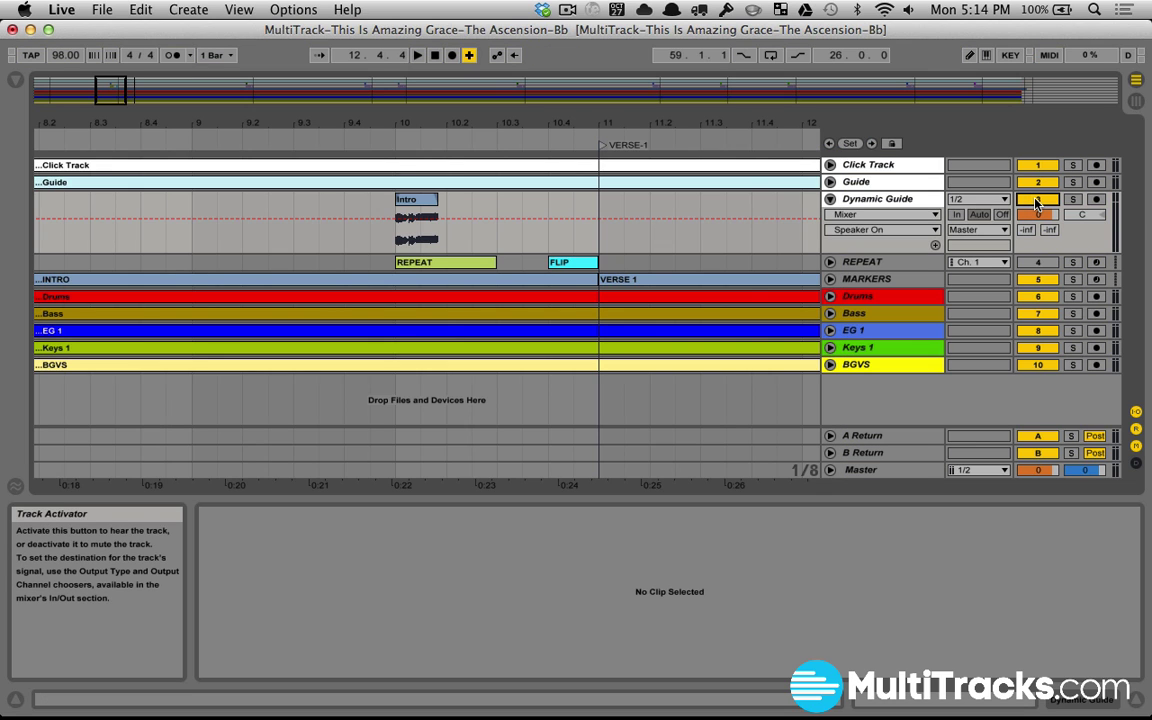
{"action": "left_click", "coordinate": [830, 199]}
{"action": "left_click", "coordinate": [877, 199]}
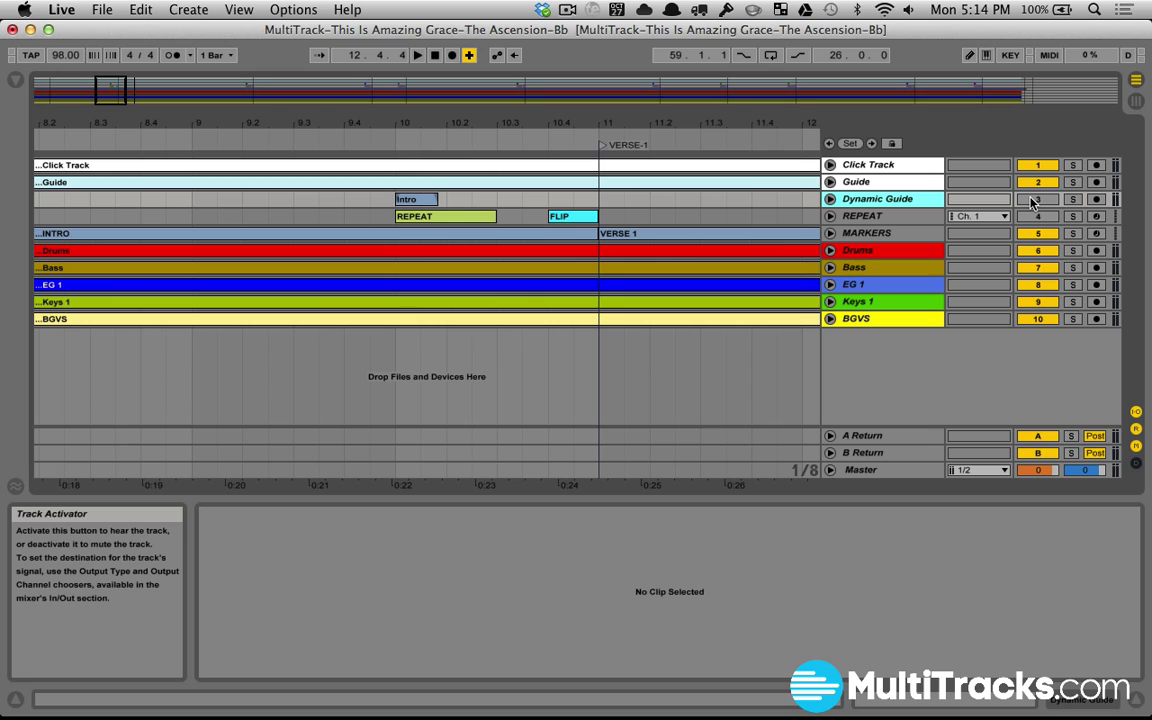
Unfold REPEAT and show its clip's single long C-2 note in the note editor.
{"action": "left_click", "coordinate": [866, 219]}
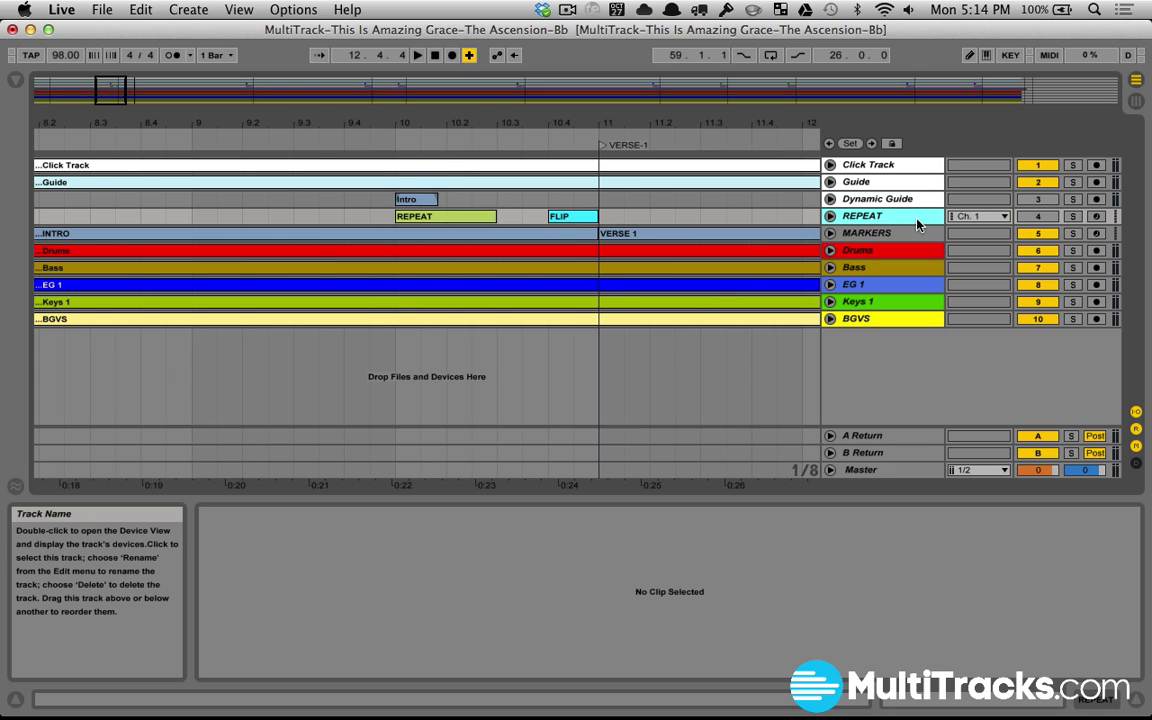
{"action": "left_click", "coordinate": [830, 216]}
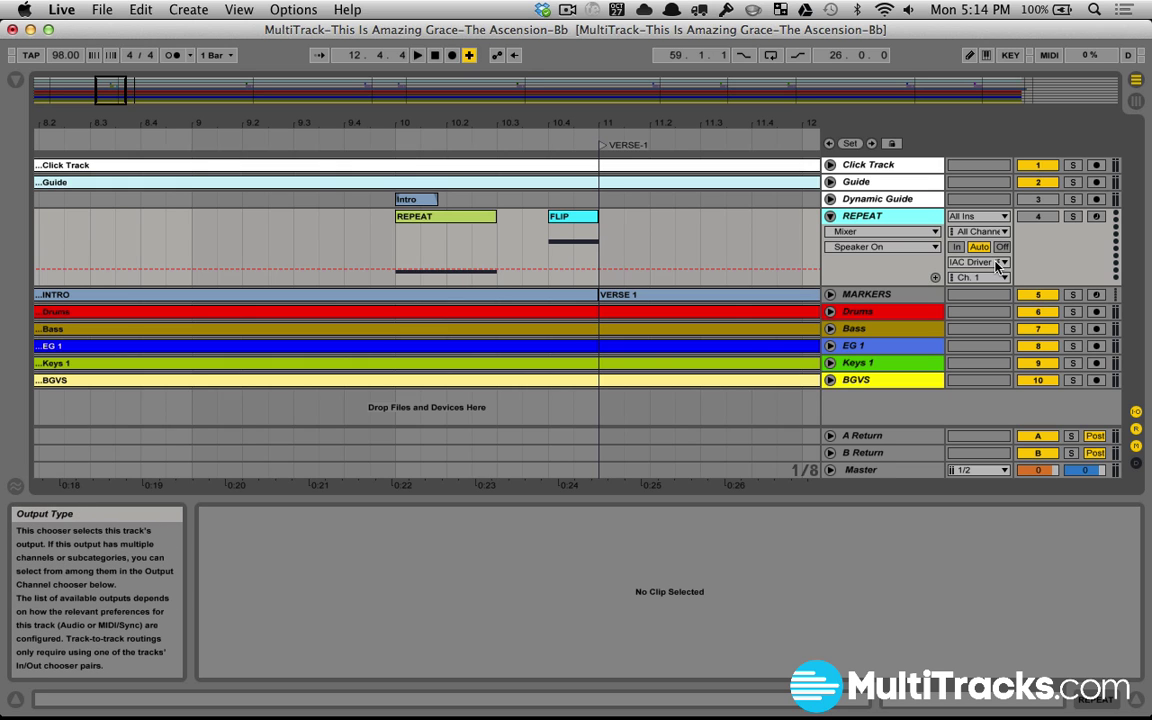
{"action": "left_click", "coordinate": [486, 219]}
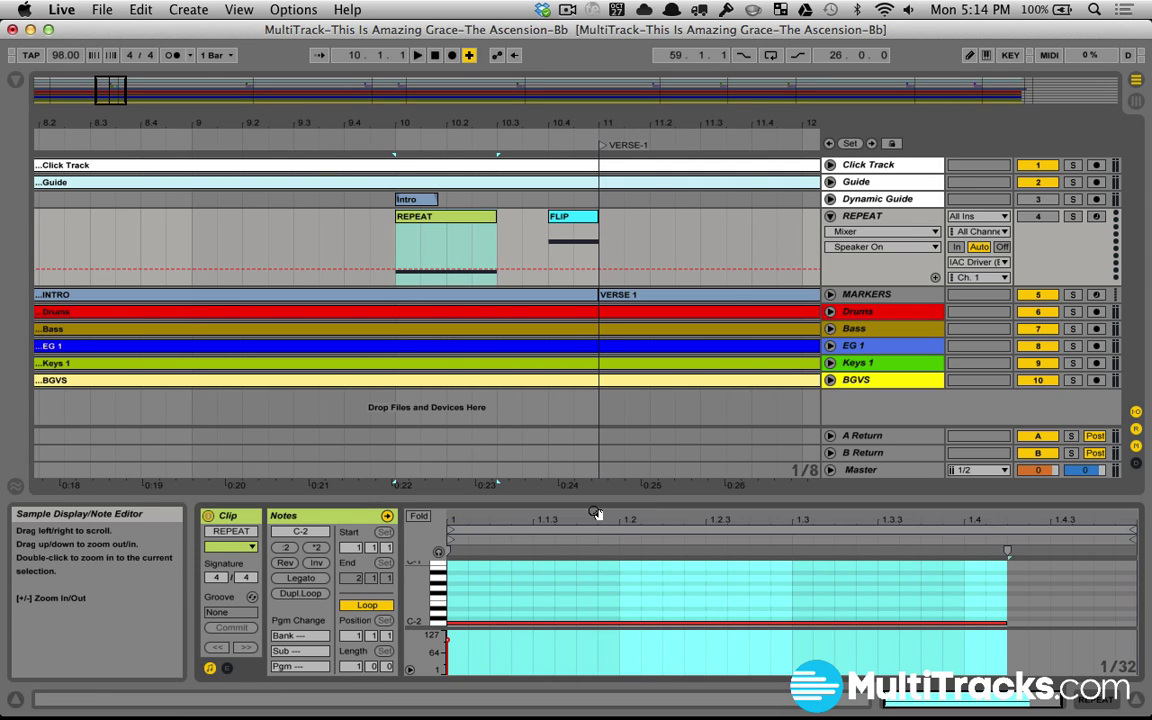
Select the FLIP clip and deactivate it.
{"action": "key", "text": "super+m"}
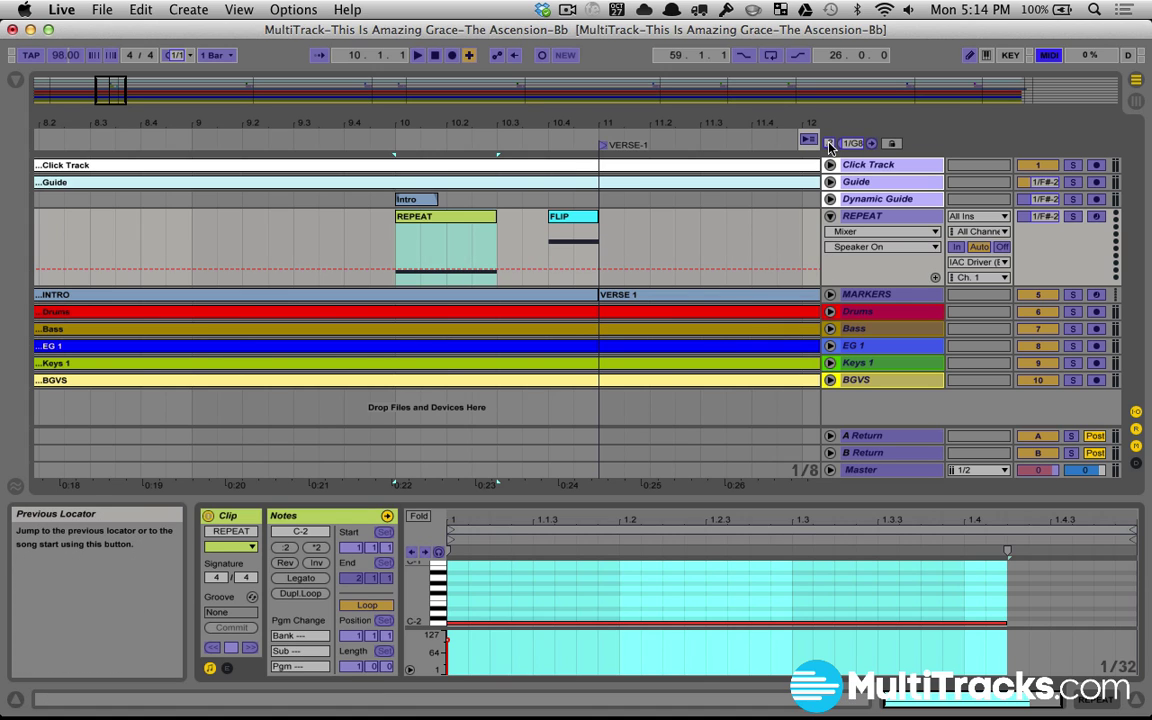
{"action": "key", "text": "super+m"}
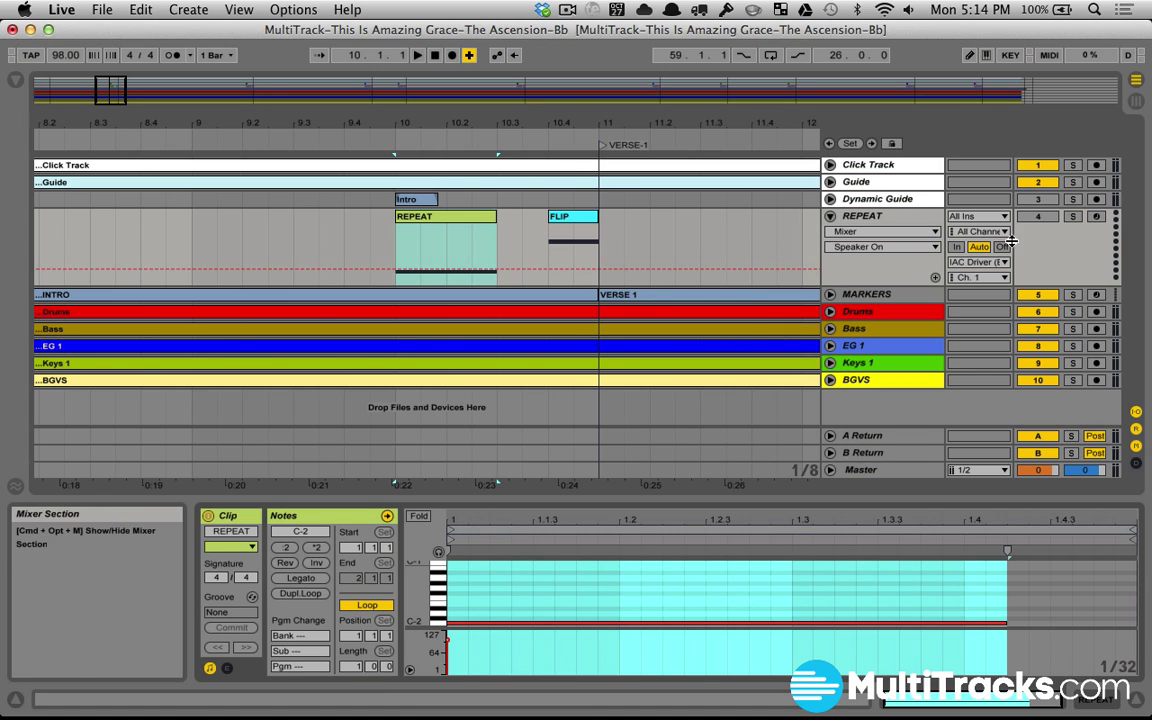
{"action": "left_click", "coordinate": [578, 217]}
{"action": "key", "text": "0"}
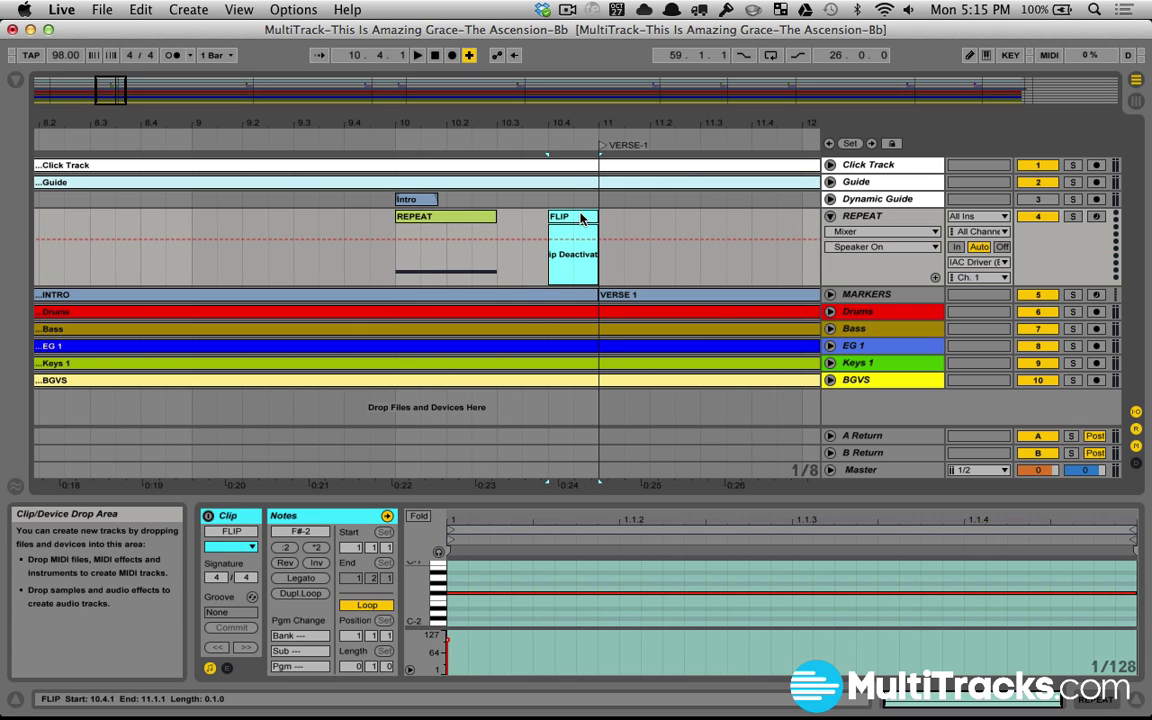
Map jump-to-previous-locator in MIDI Map mode, play from before the REPEAT clip, then stop.
{"action": "key", "text": "super+m"}
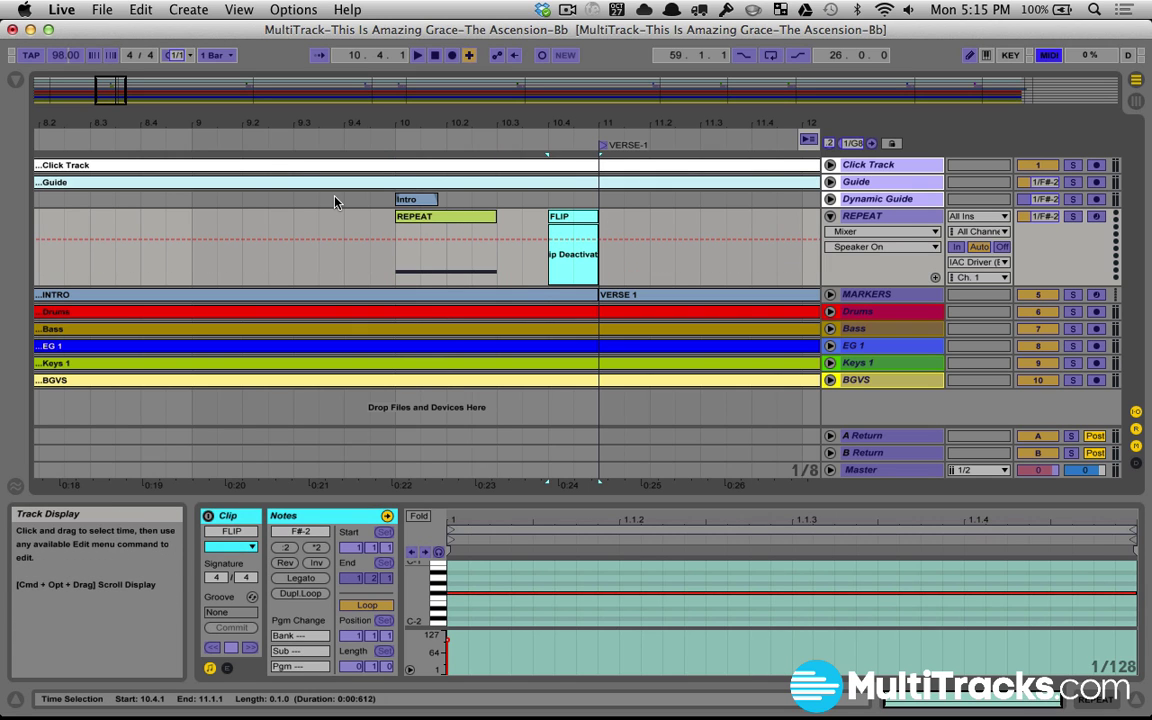
{"action": "left_click", "coordinate": [829, 145]}
{"action": "left_click", "coordinate": [205, 125]}
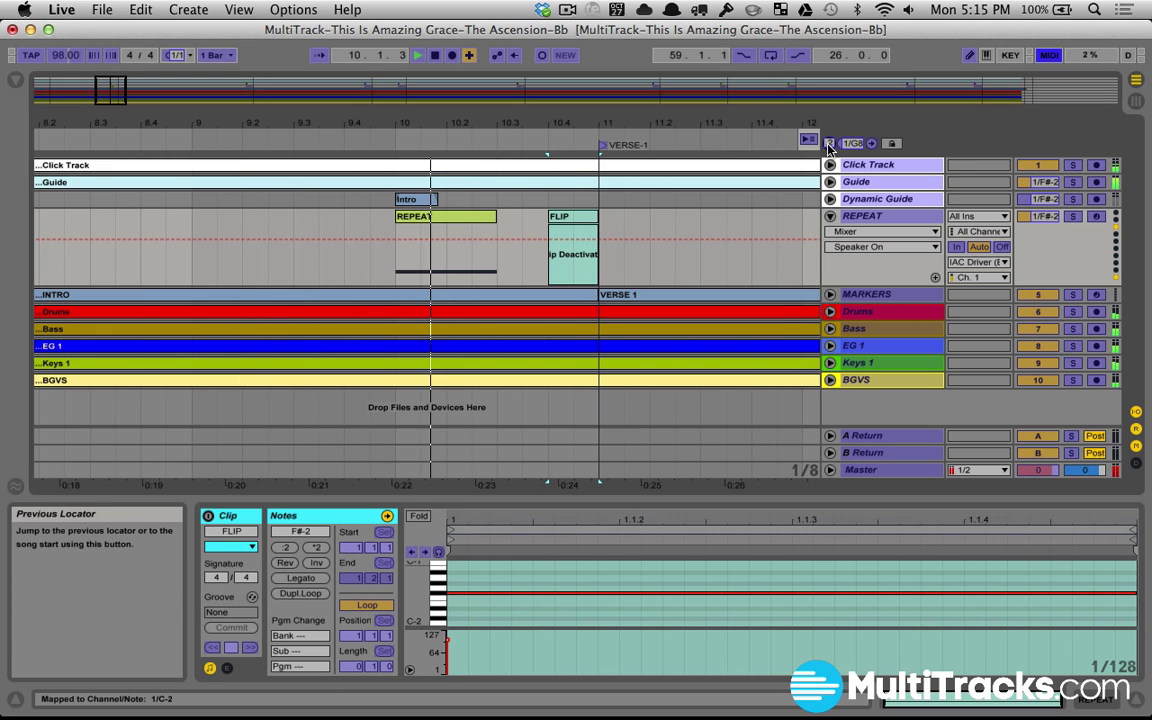
{"action": "key", "text": "super+m"}
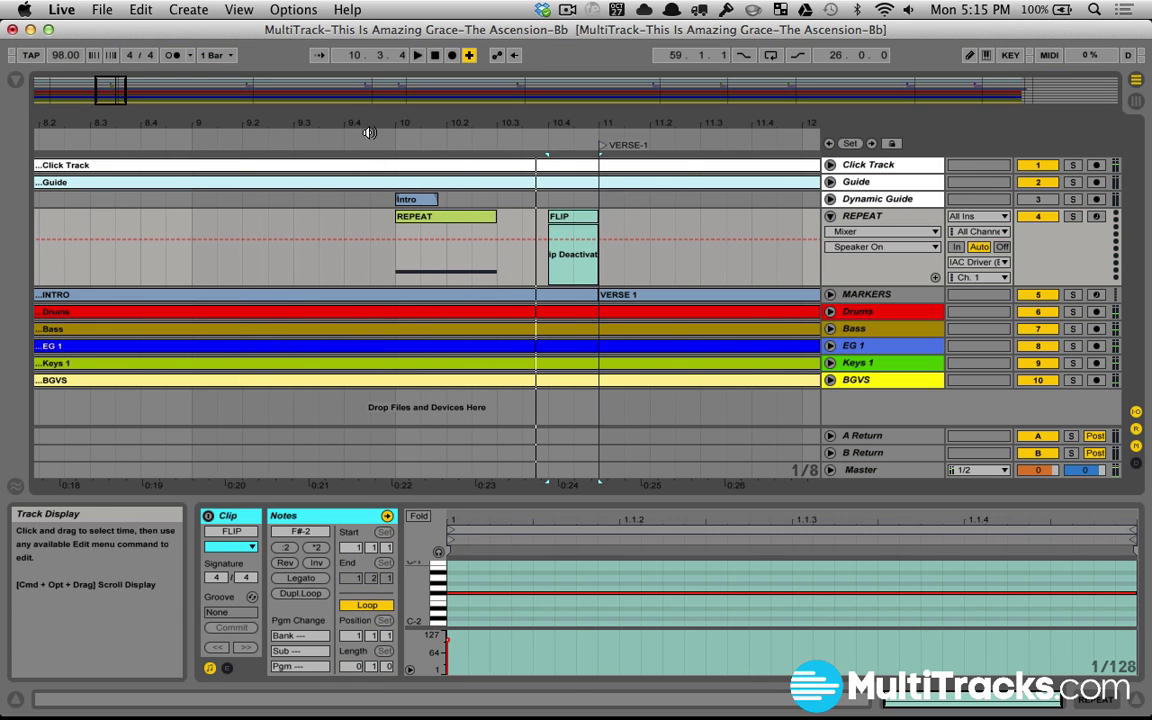
{"action": "left_click", "coordinate": [345, 135]}
{"action": "key", "text": "space"}
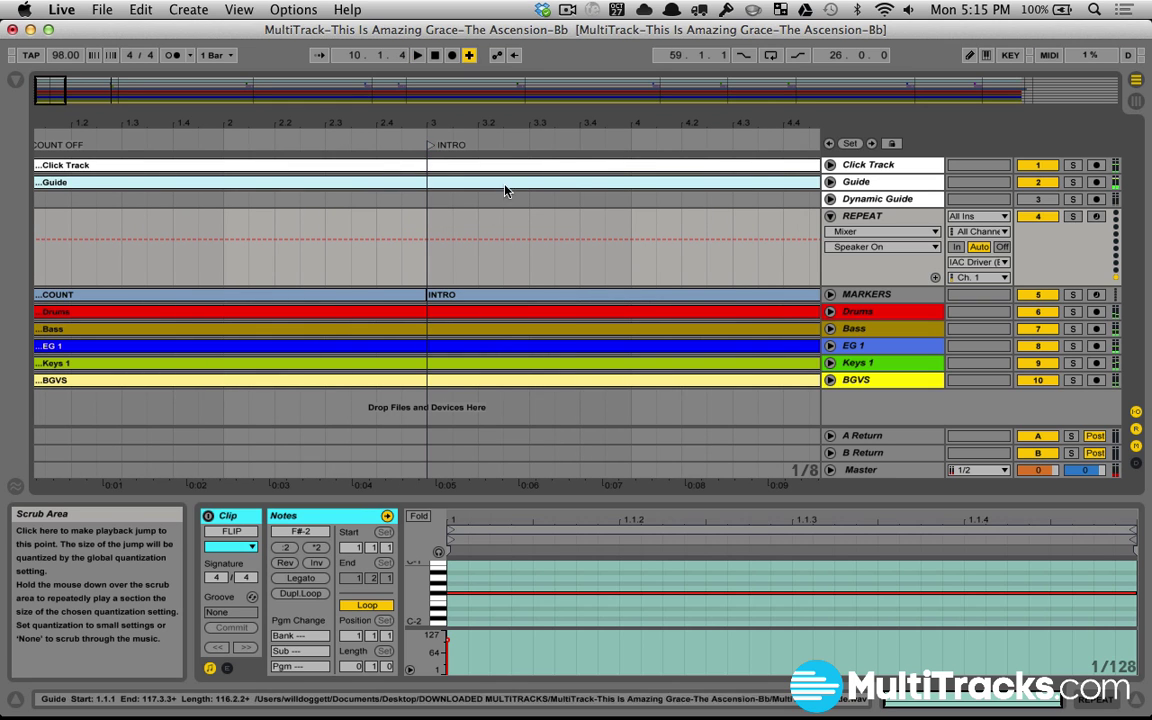
Bring bar 10 back into view and show the REPEAT clip's, then FLIP clip's F#-2 note.
{"action": "scroll", "coordinate": [549, 195], "scroll_direction": "right", "scroll_amount": 10}
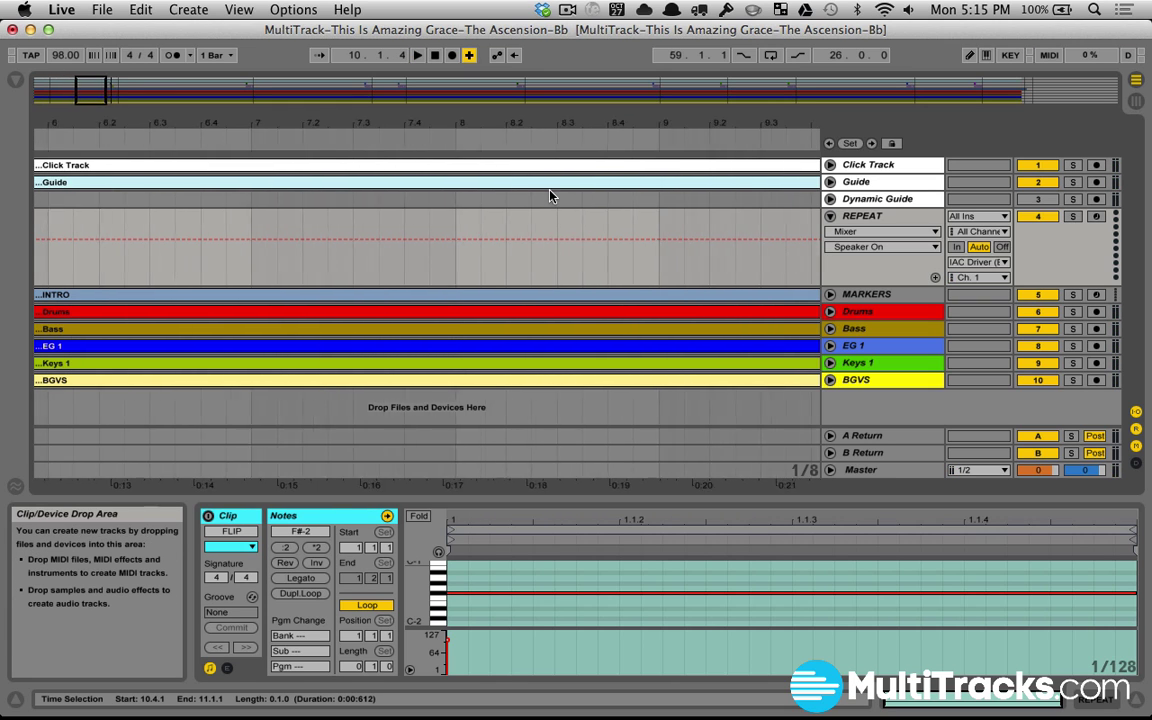
{"action": "scroll", "coordinate": [549, 195], "scroll_direction": "left", "scroll_amount": 3}
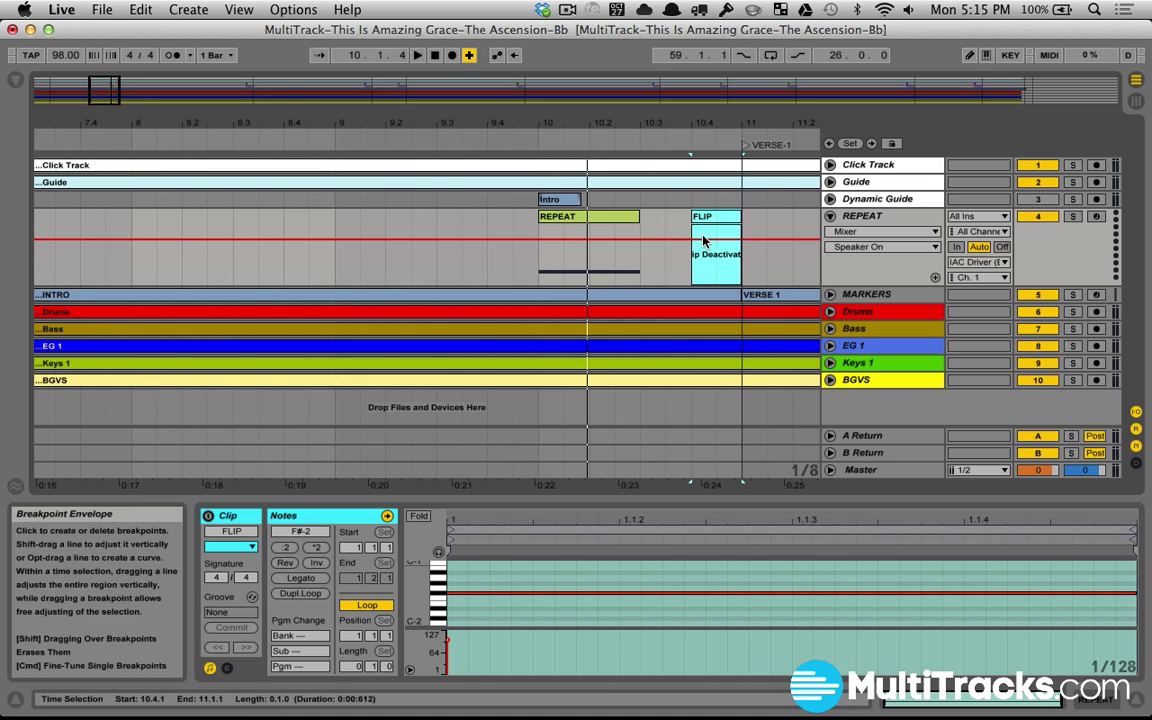
{"action": "left_click", "coordinate": [621, 220]}
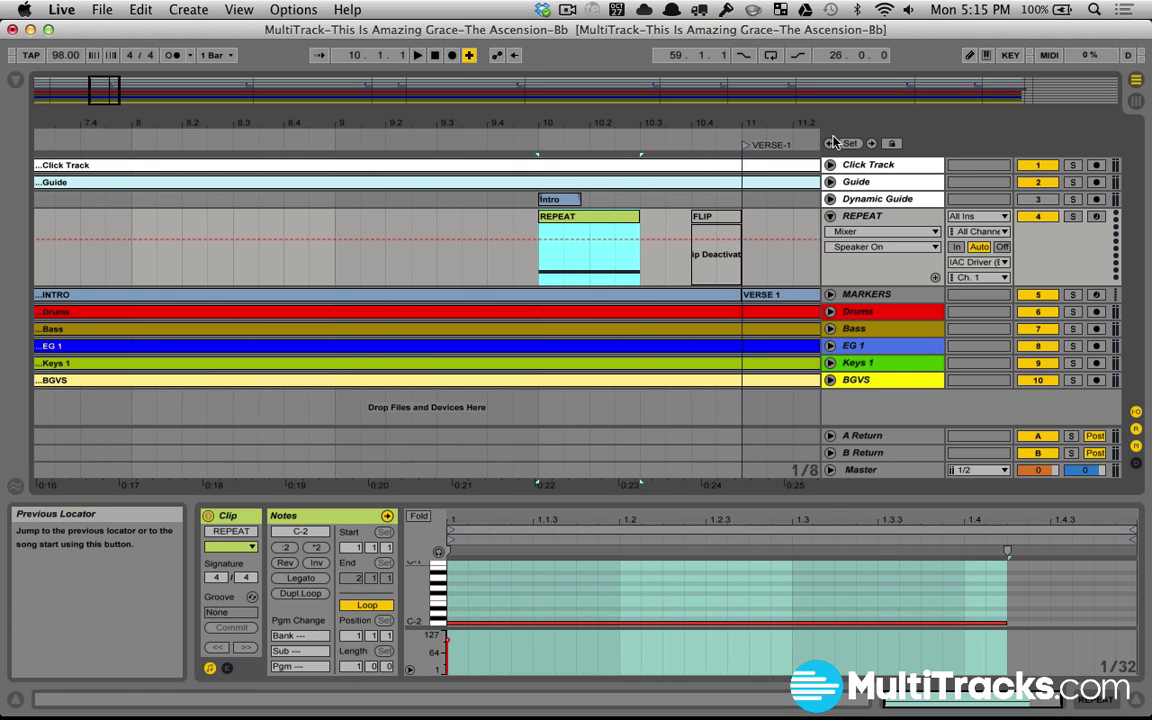
{"action": "left_click", "coordinate": [720, 216]}
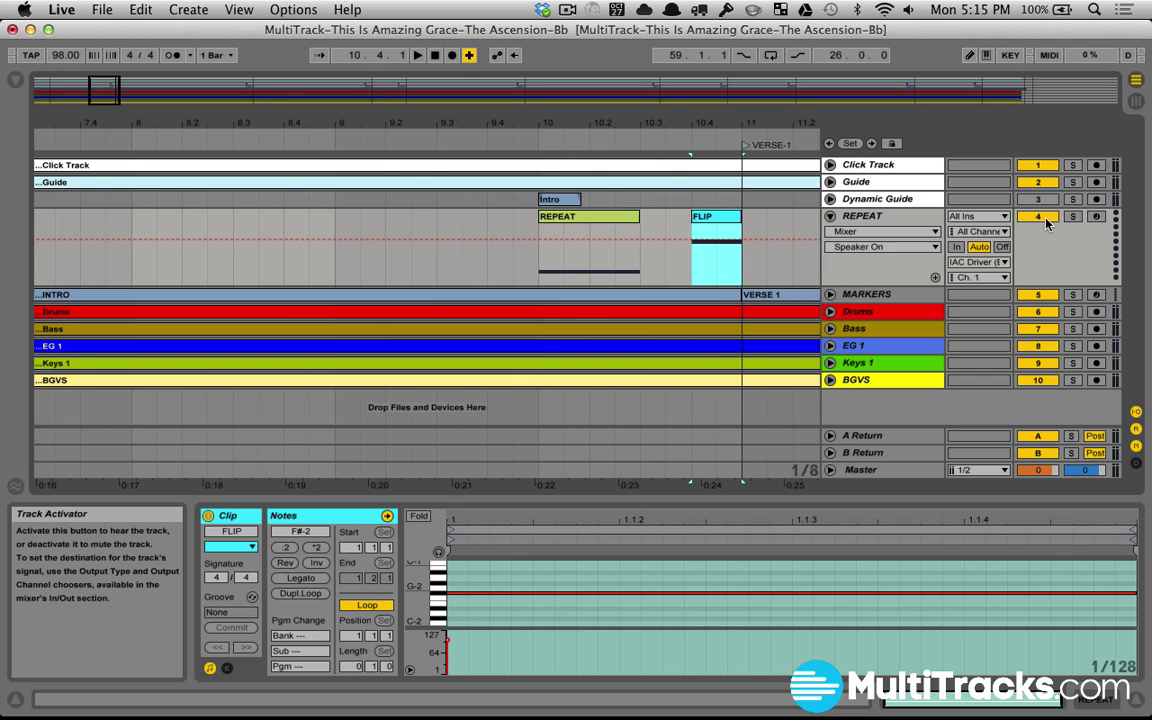
Confirm in MIDI Map mode that REPEAT's activator is mapped to note 1/F#-2.
{"action": "key", "text": "super+m"}
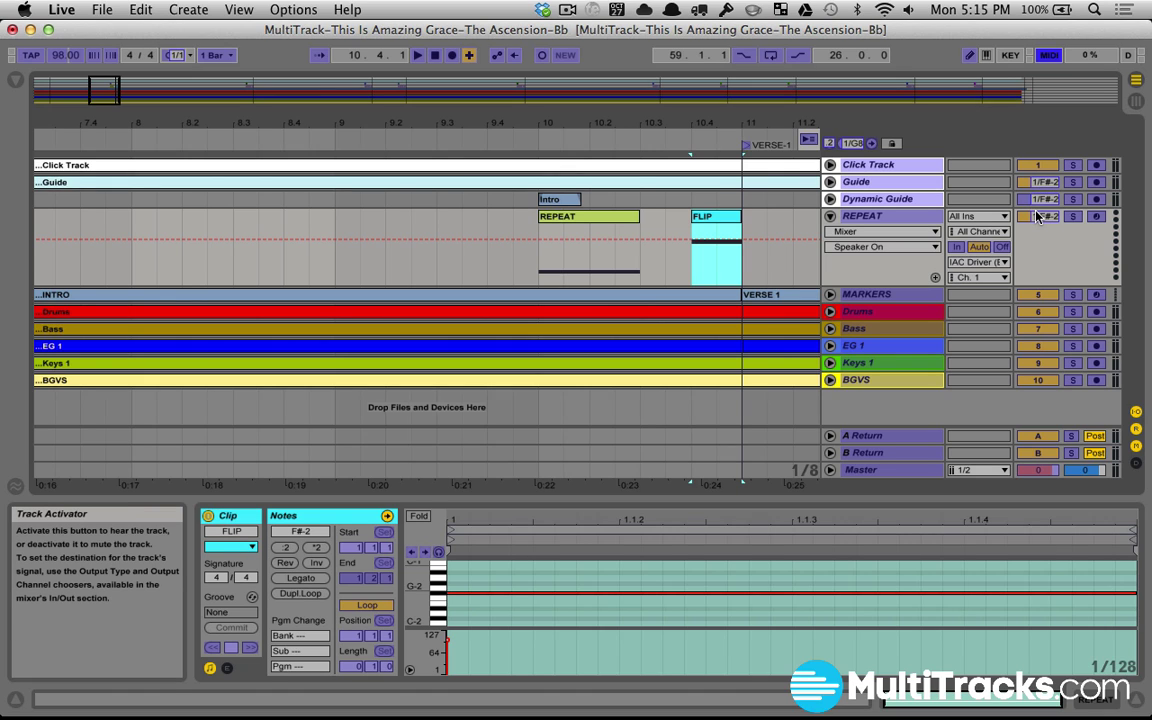
{"action": "left_click", "coordinate": [1037, 218]}
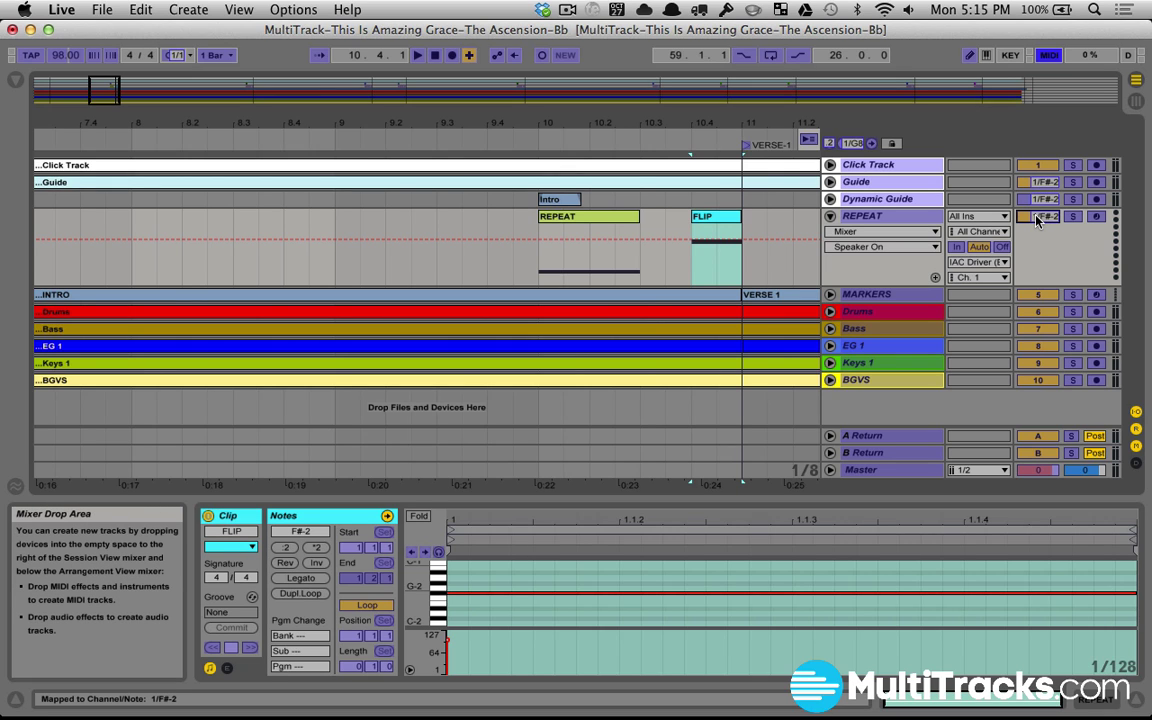
{"action": "key", "text": "super+m"}
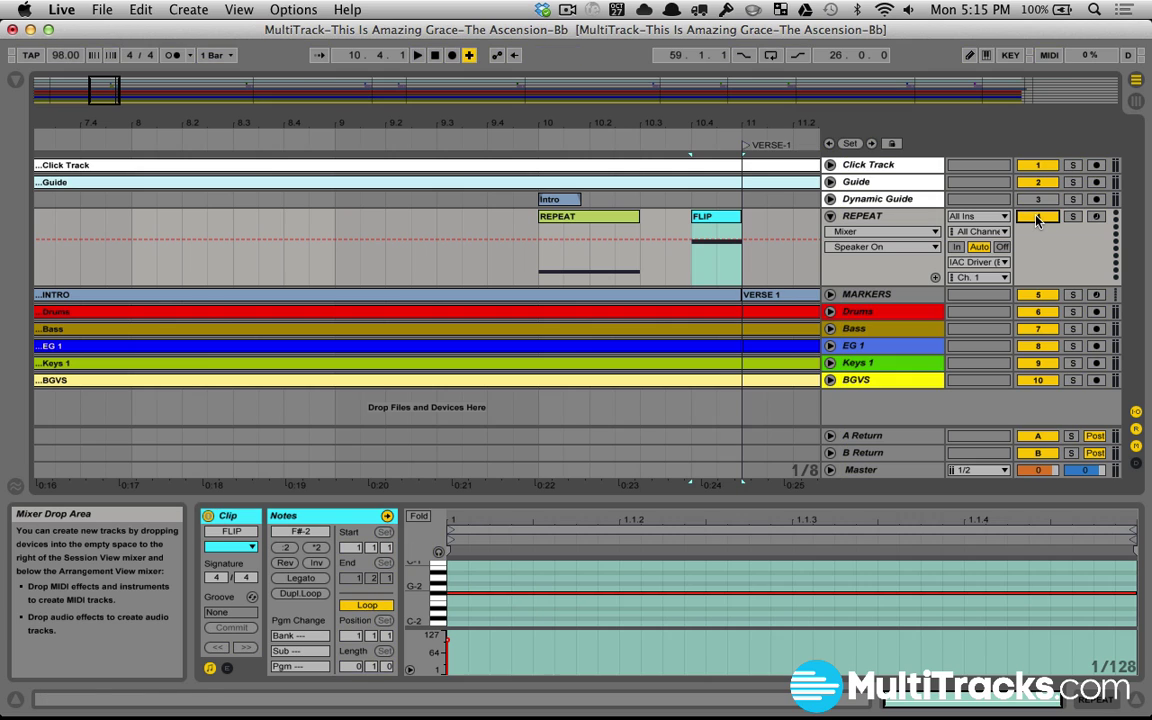
Zoom to bar 10.4 and inspect the FLIP and REPEAT clips' notes against the mappings.
{"action": "left_click_drag", "start_coordinate": [733, 121], "coordinate": [486, 121]}
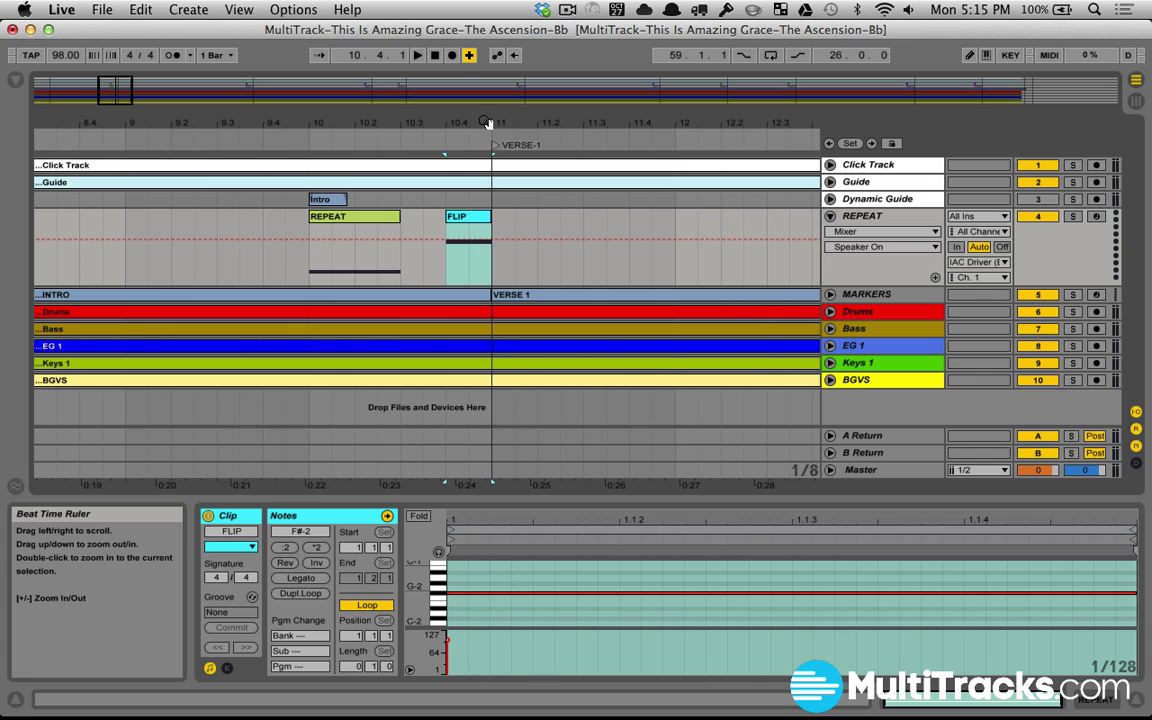
{"action": "left_click", "coordinate": [466, 224]}
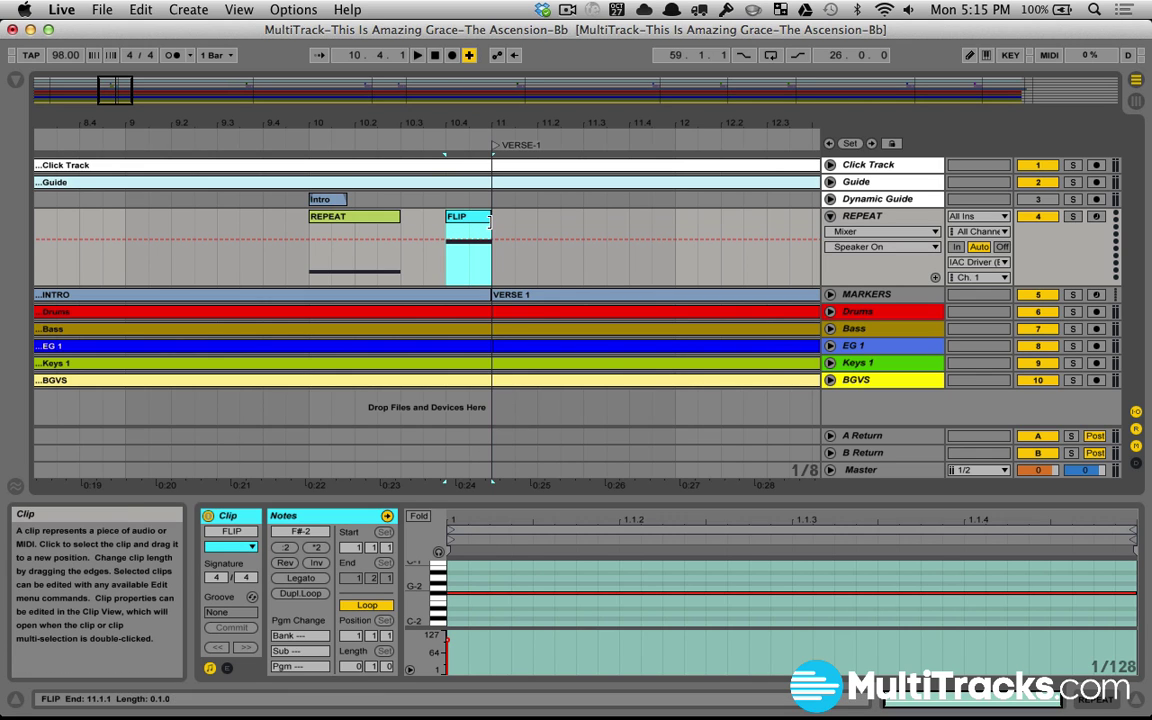
{"action": "key", "text": "super+m"}
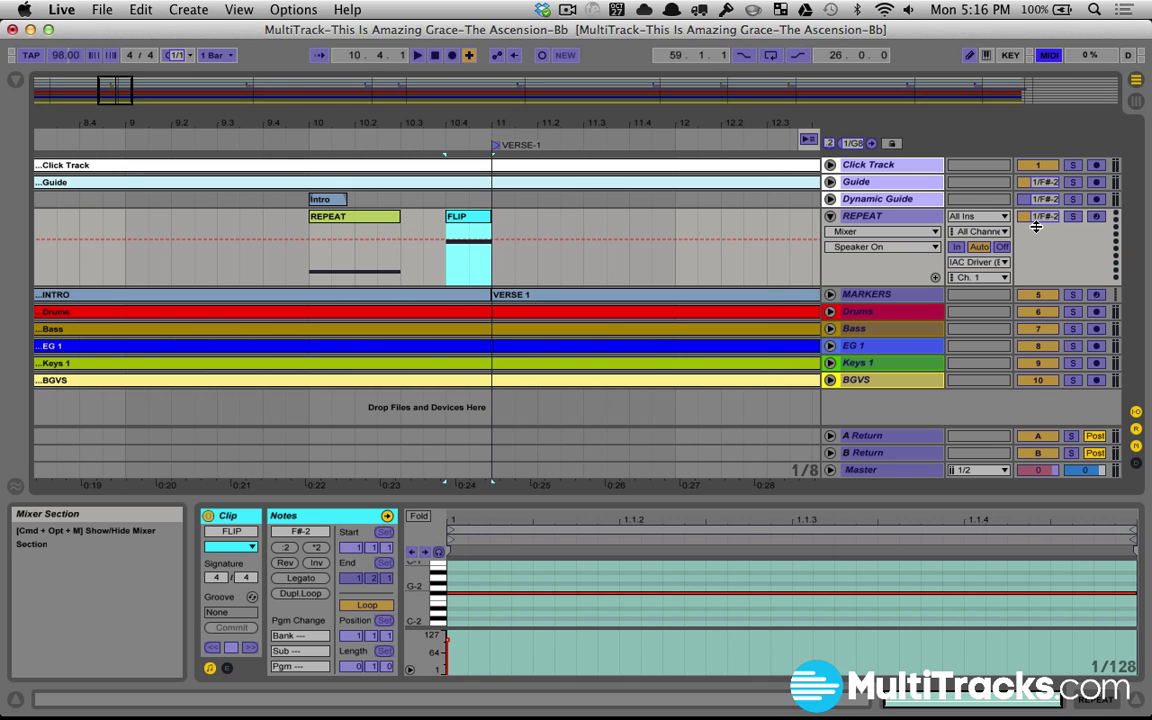
{"action": "key", "text": "super+m"}
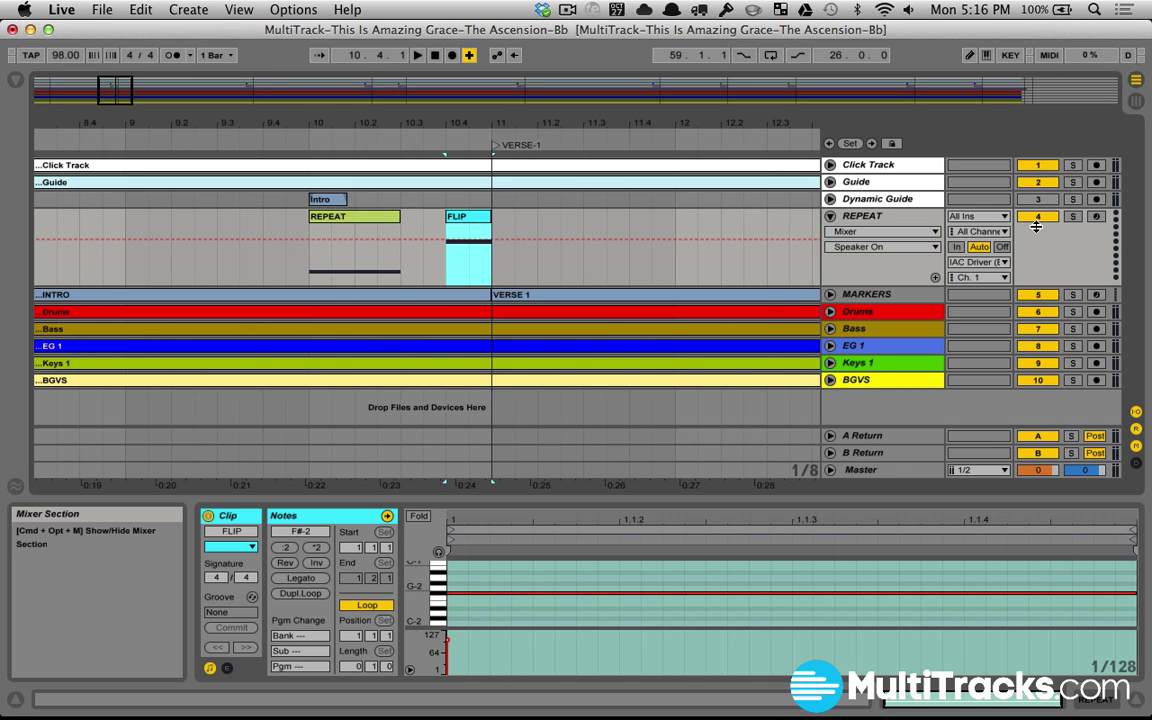
{"action": "left_click", "coordinate": [376, 227]}
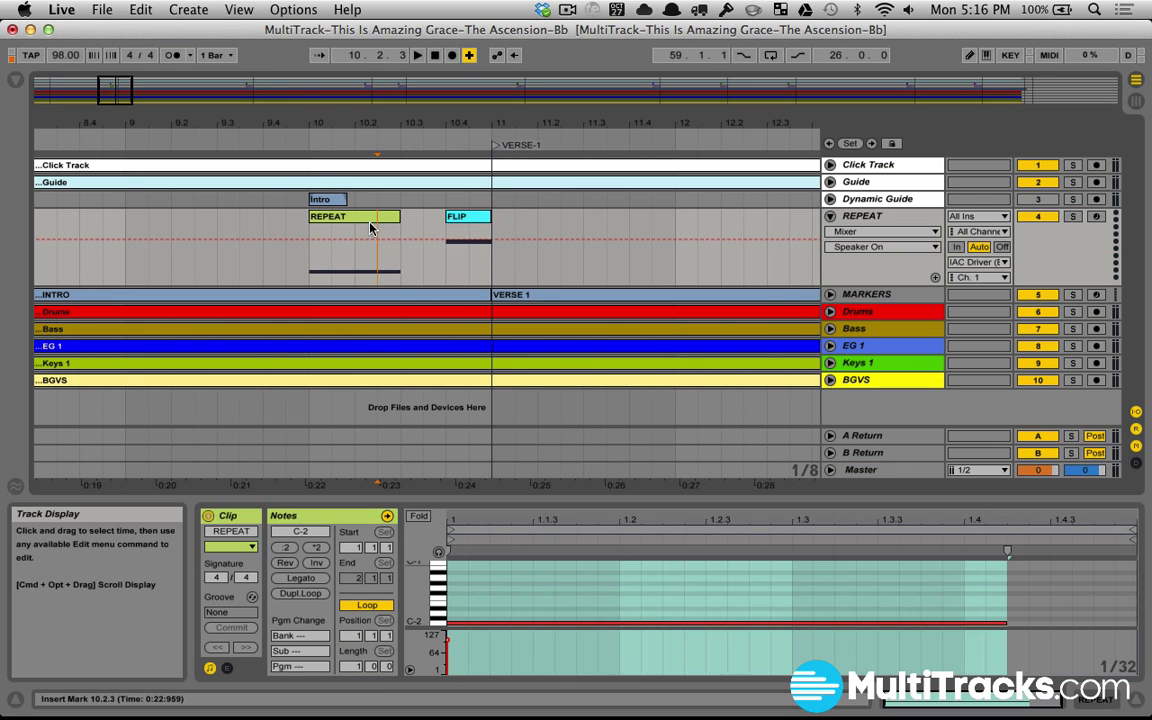
{"action": "left_click", "coordinate": [466, 217]}
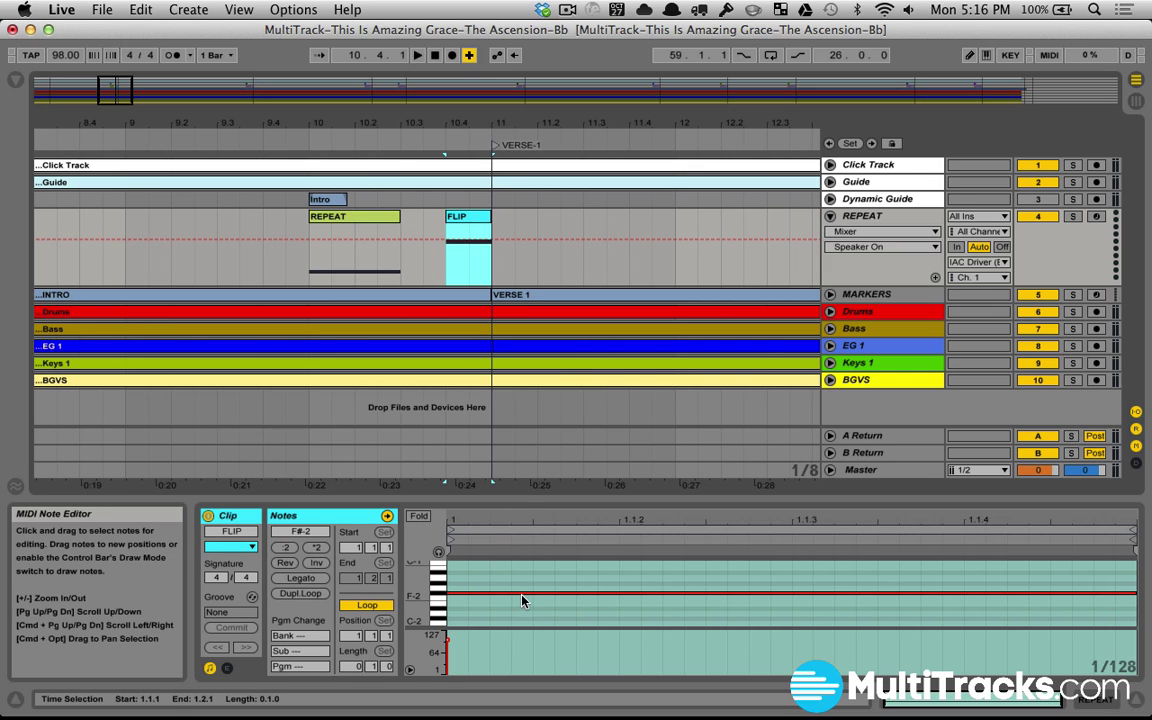
{"action": "key", "text": "super+m"}
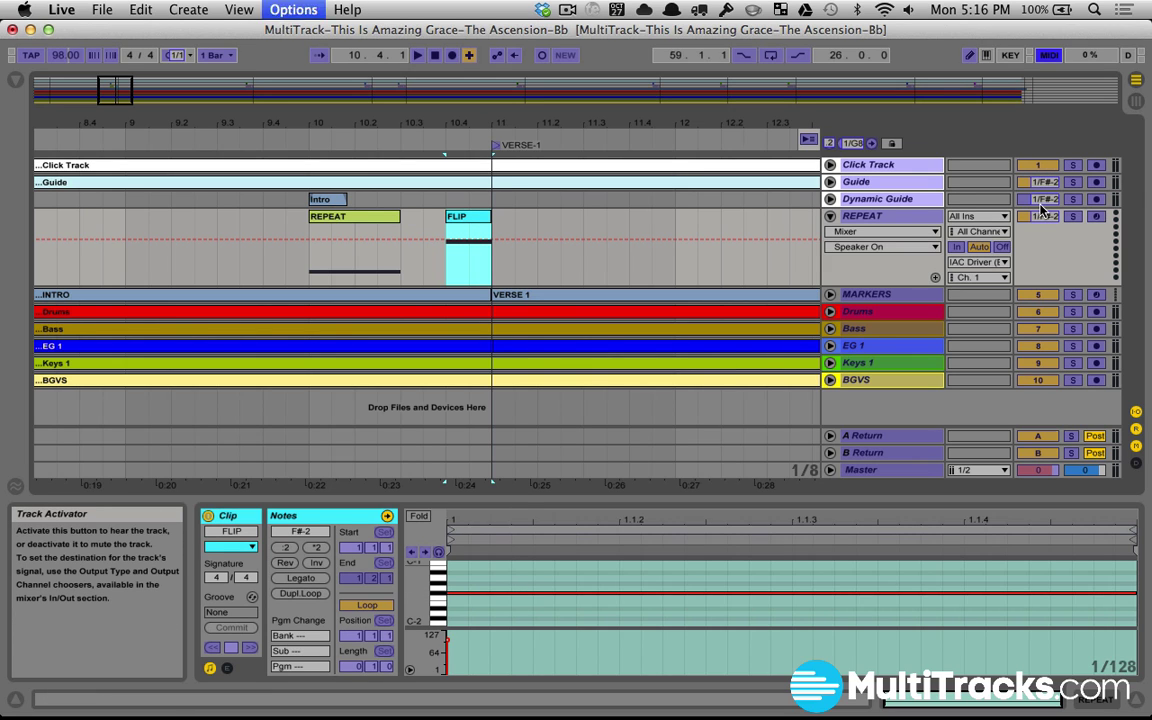
Exit MIDI Map mode, fold REPEAT to one row, and zoom out around the REPEAT and FLIP clips.
{"action": "key", "text": "super+m"}
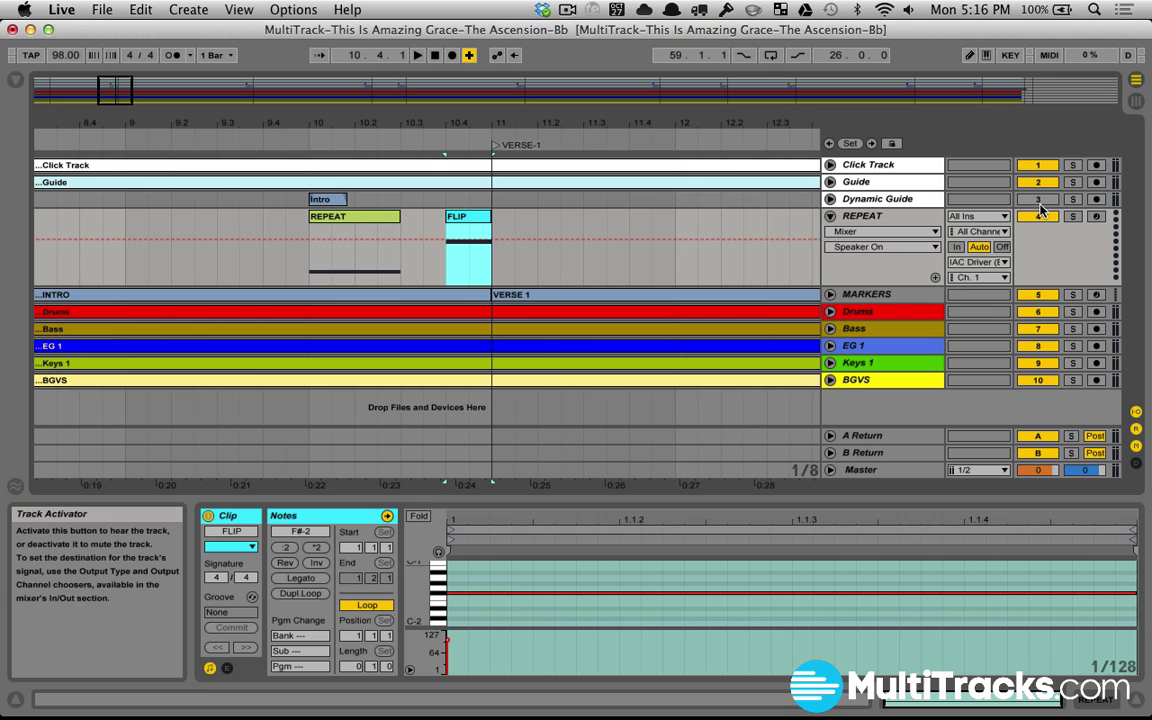
{"action": "left_click", "coordinate": [829, 216]}
{"action": "left_click", "coordinate": [1049, 219]}
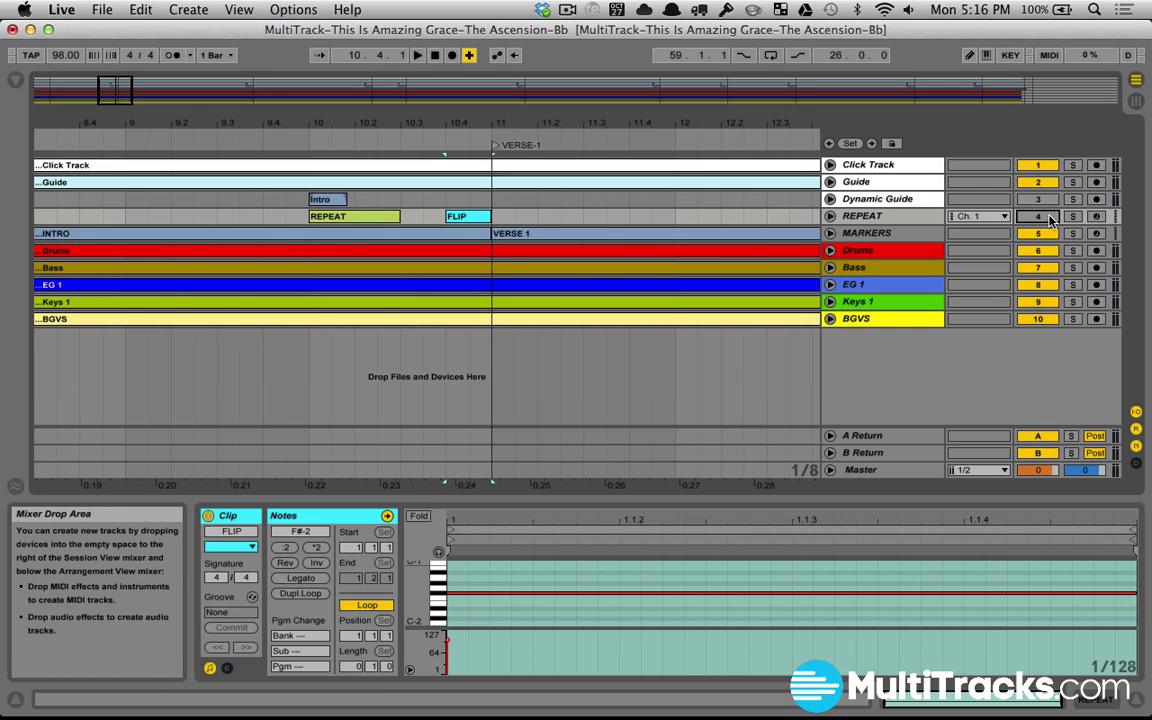
{"action": "left_click", "coordinate": [907, 216]}
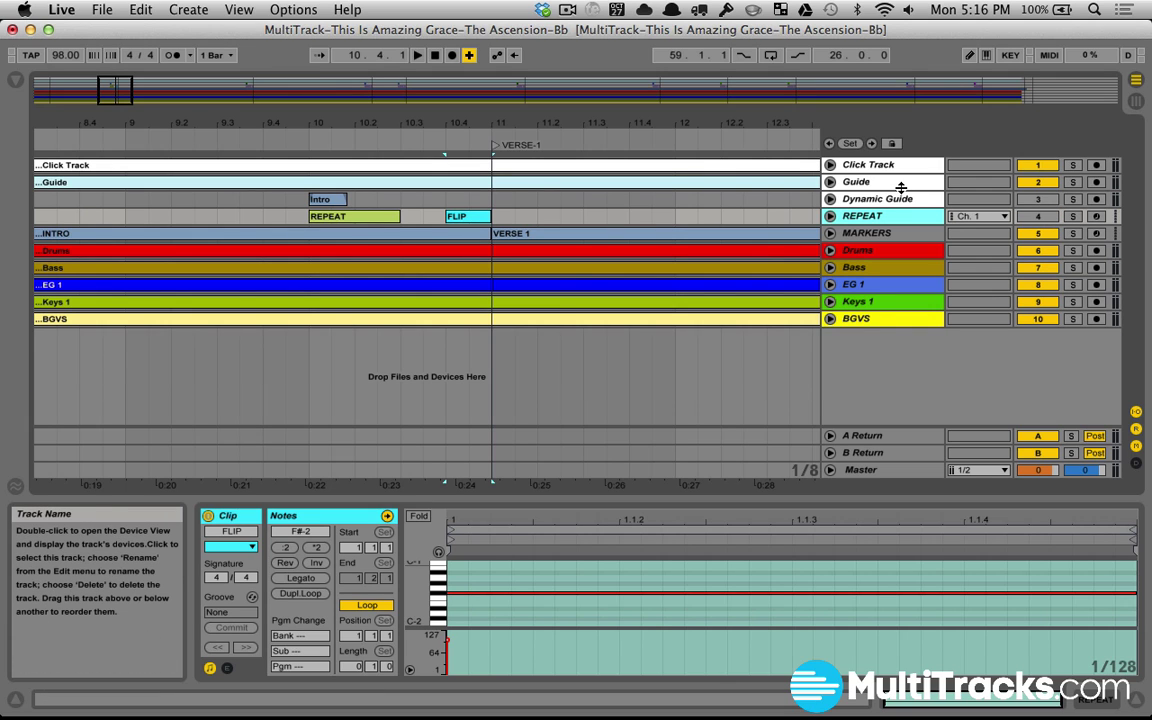
{"action": "left_click", "coordinate": [901, 186]}
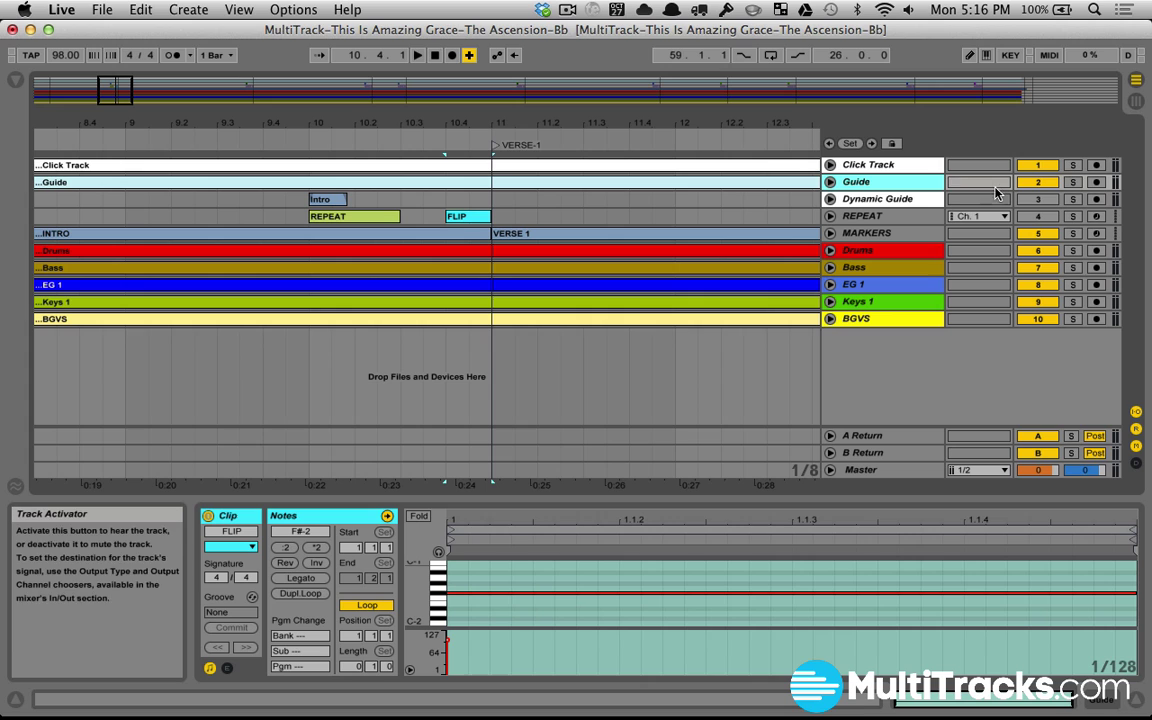
{"action": "left_click", "coordinate": [930, 198]}
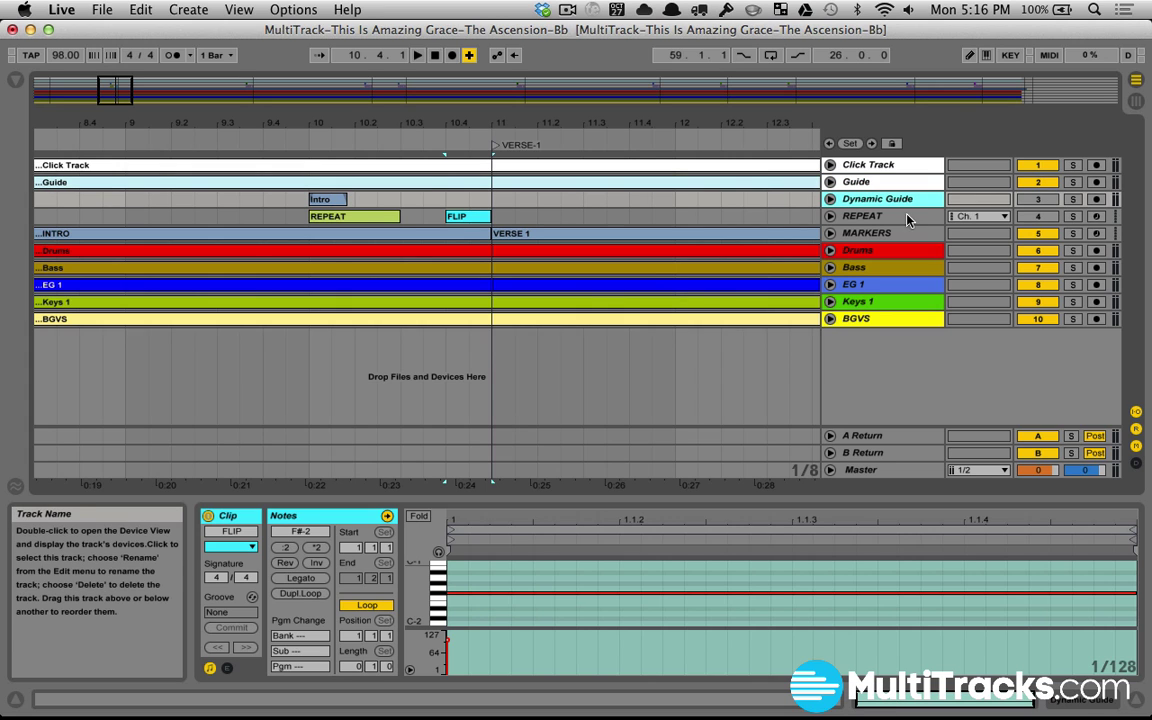
{"action": "left_click", "coordinate": [908, 218]}
{"action": "left_click_drag", "start_coordinate": [265, 142], "coordinate": [332, 117]}
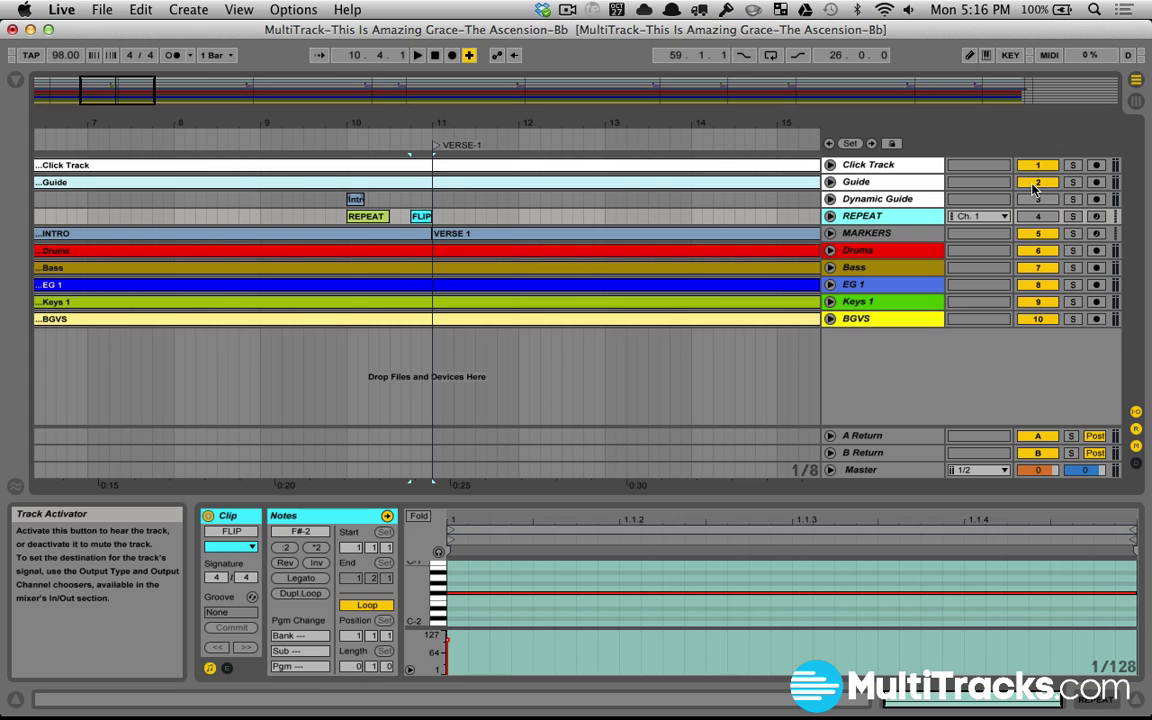
Switch the Guide track off and the Dynamic Guide track on.
{"action": "key", "text": "super+k"}
{"action": "key", "text": "super+k"}
{"action": "left_click", "coordinate": [1036, 182]}
{"action": "left_click", "coordinate": [1037, 199]}
Zoom to bars 8–14 and play through the FLIP clip, stopping at 11.1.3.
{"action": "mouse_move", "coordinate": [499, 110]}
{"action": "left_mouse_down"}
{"action": "mouse_move", "coordinate": [500, 140]}
{"action": "mouse_move", "coordinate": [500, 125]}
{"action": "left_mouse_up"}
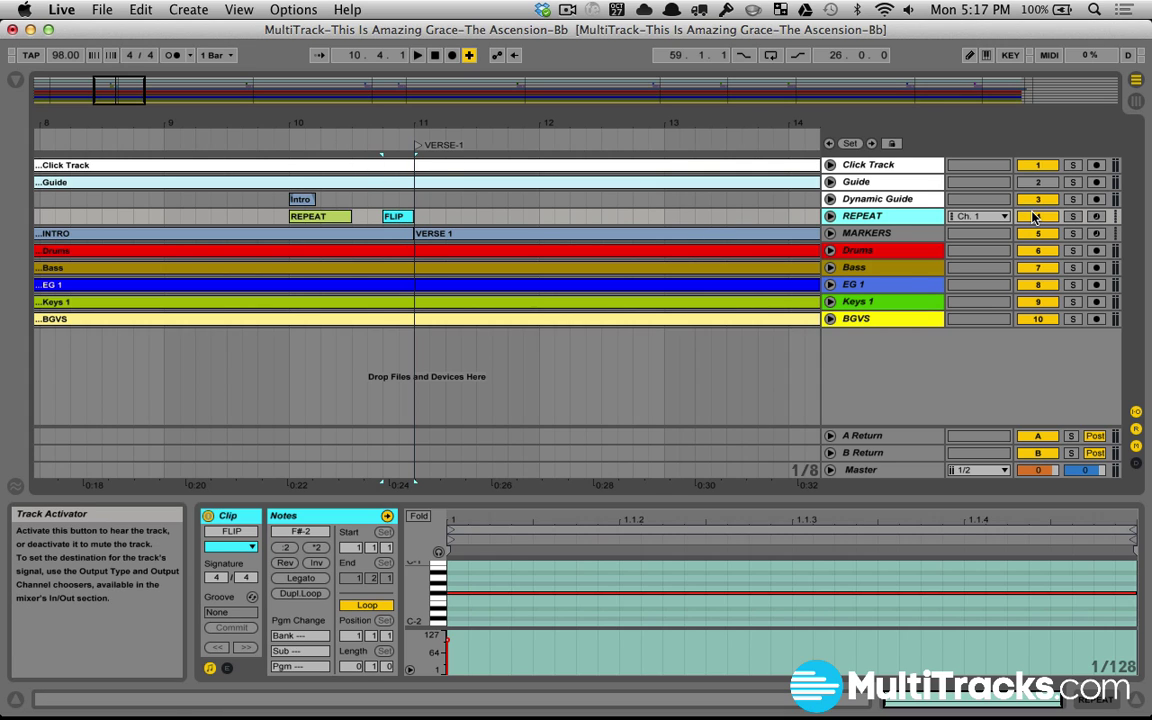
{"action": "left_click", "coordinate": [352, 139]}
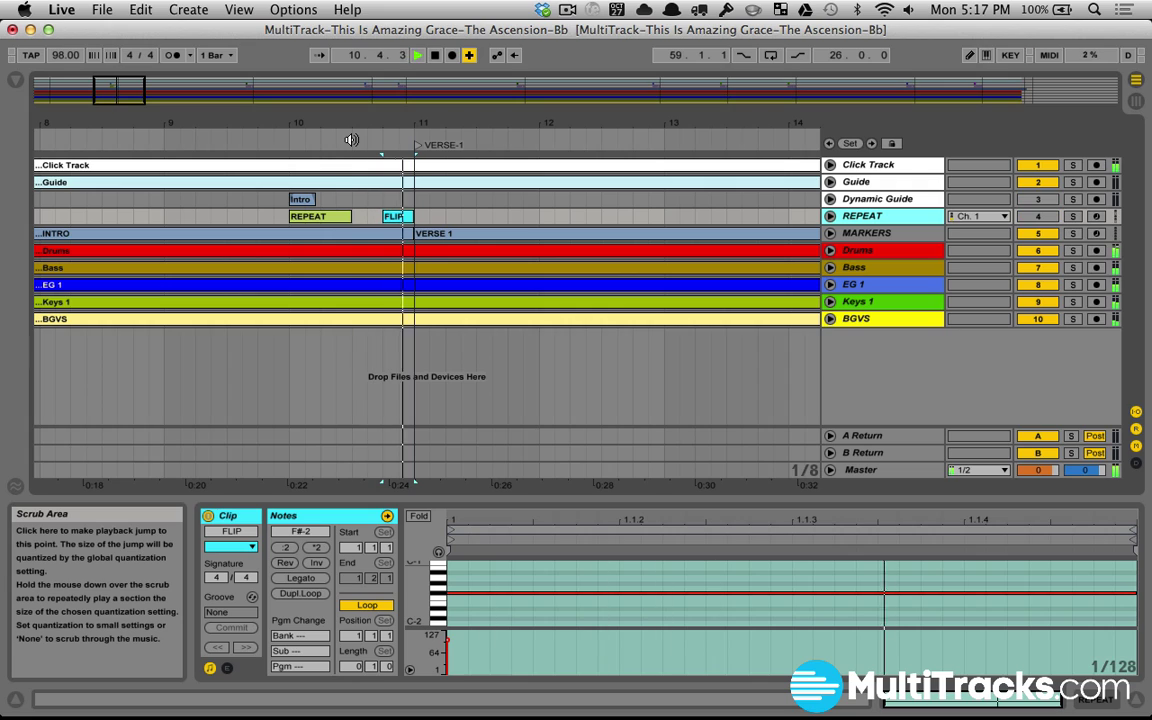
{"action": "key", "text": "space"}
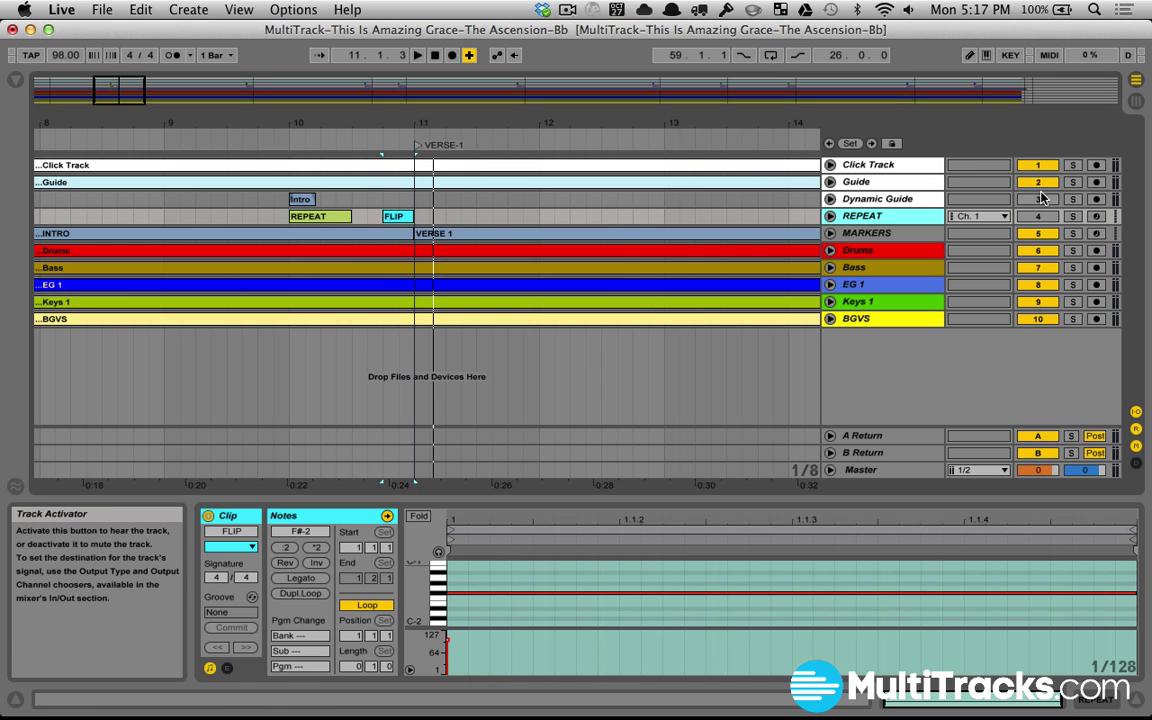
Zoom the arrangement in around bar 9 and start playback from bar 7.
{"action": "left_click_drag", "start_coordinate": [724, 122], "coordinate": [724, 108]}
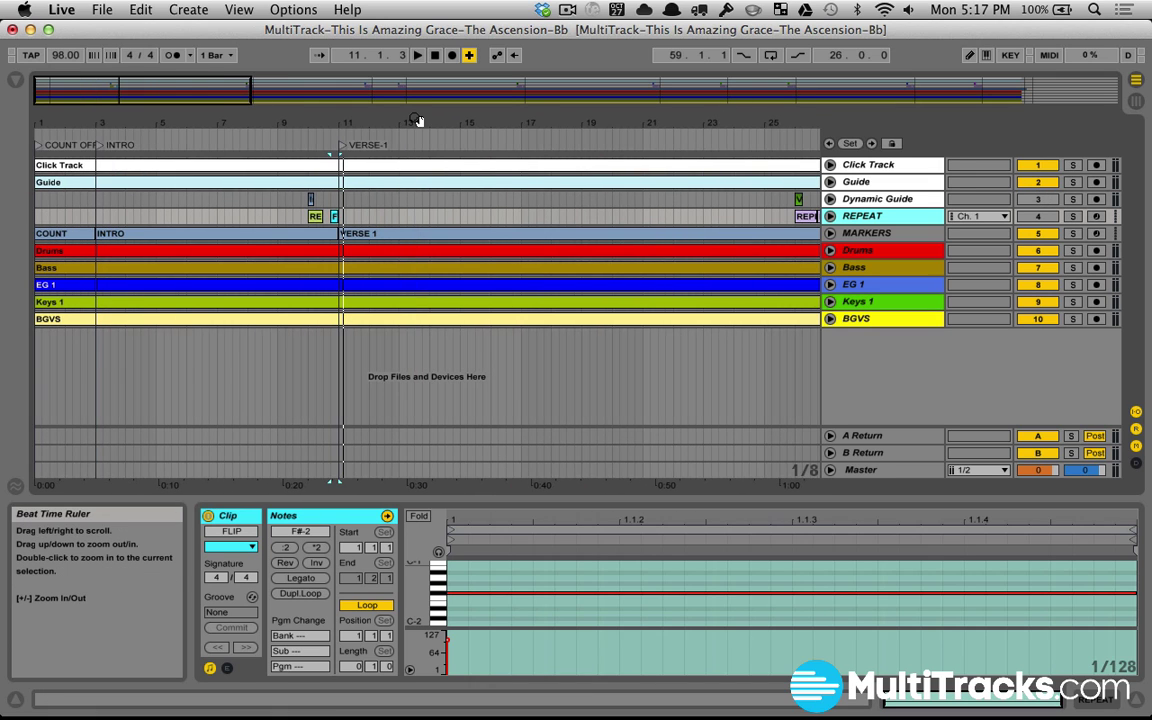
{"action": "left_click_drag", "start_coordinate": [294, 124], "coordinate": [294, 150]}
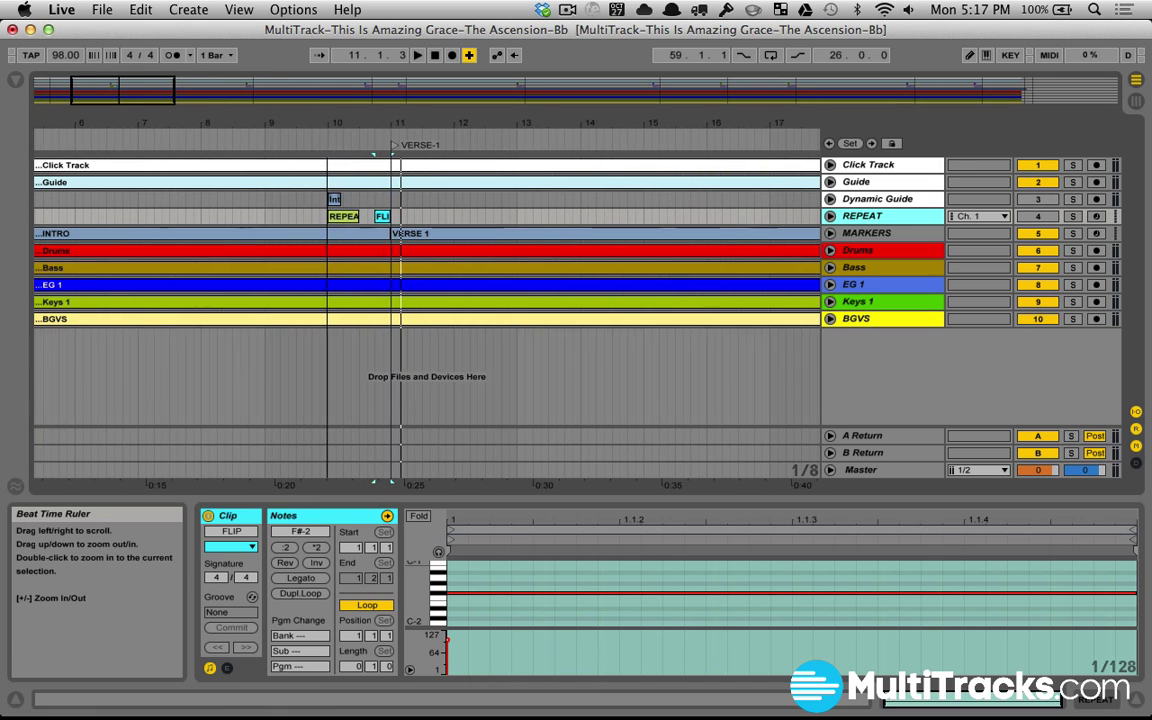
{"action": "left_click", "coordinate": [158, 140]}
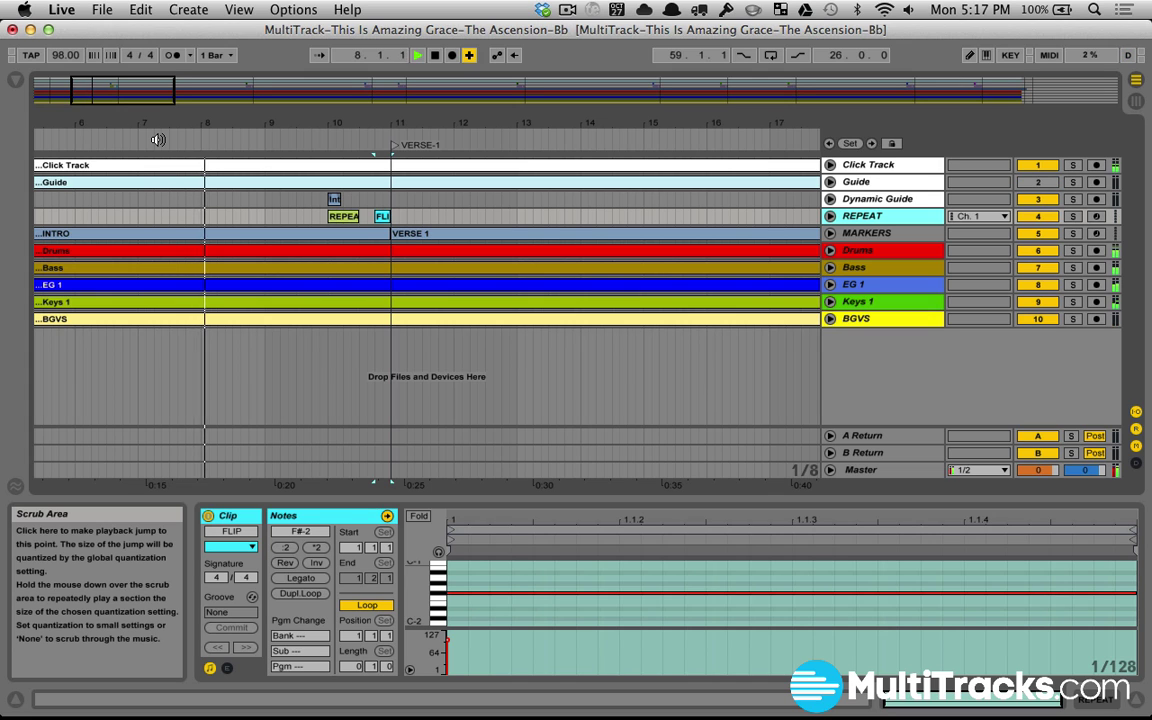
Switch the Guide track off and Dynamic Guide on, then select the FLIP clip's time span.
{"action": "left_click", "coordinate": [1038, 182]}
{"action": "left_click", "coordinate": [1039, 199]}
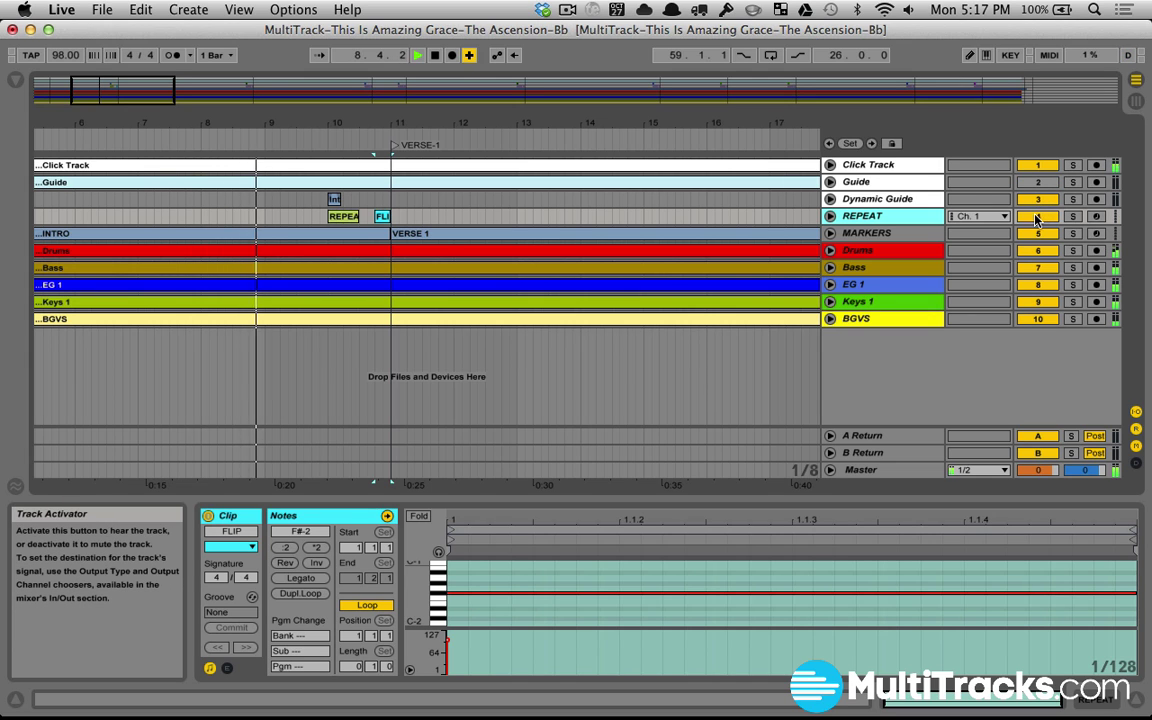
{"action": "left_click_drag", "start_coordinate": [340, 148], "coordinate": [113, 137]}
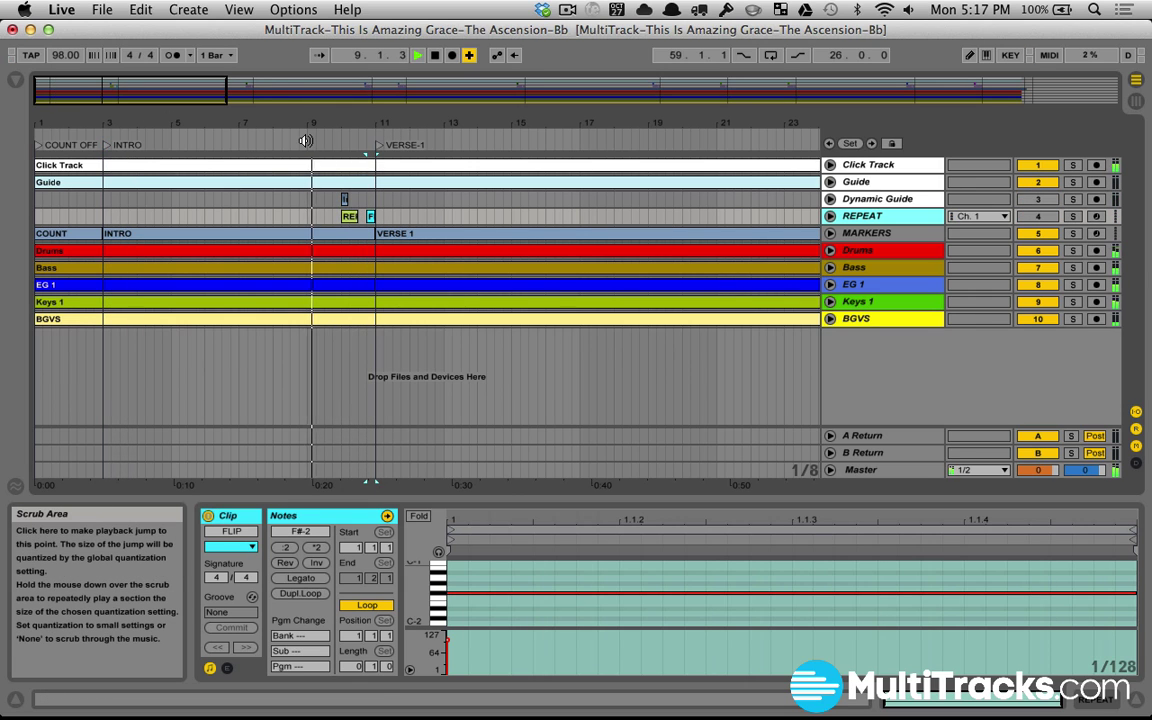
{"action": "left_click", "coordinate": [370, 216]}
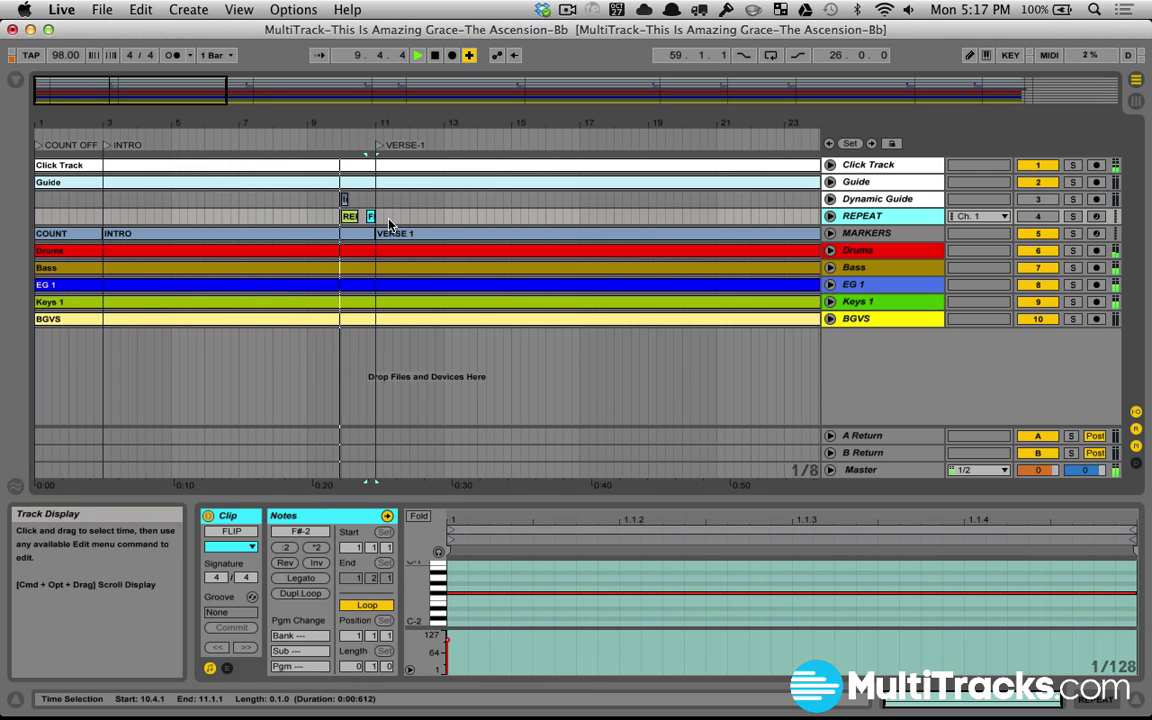